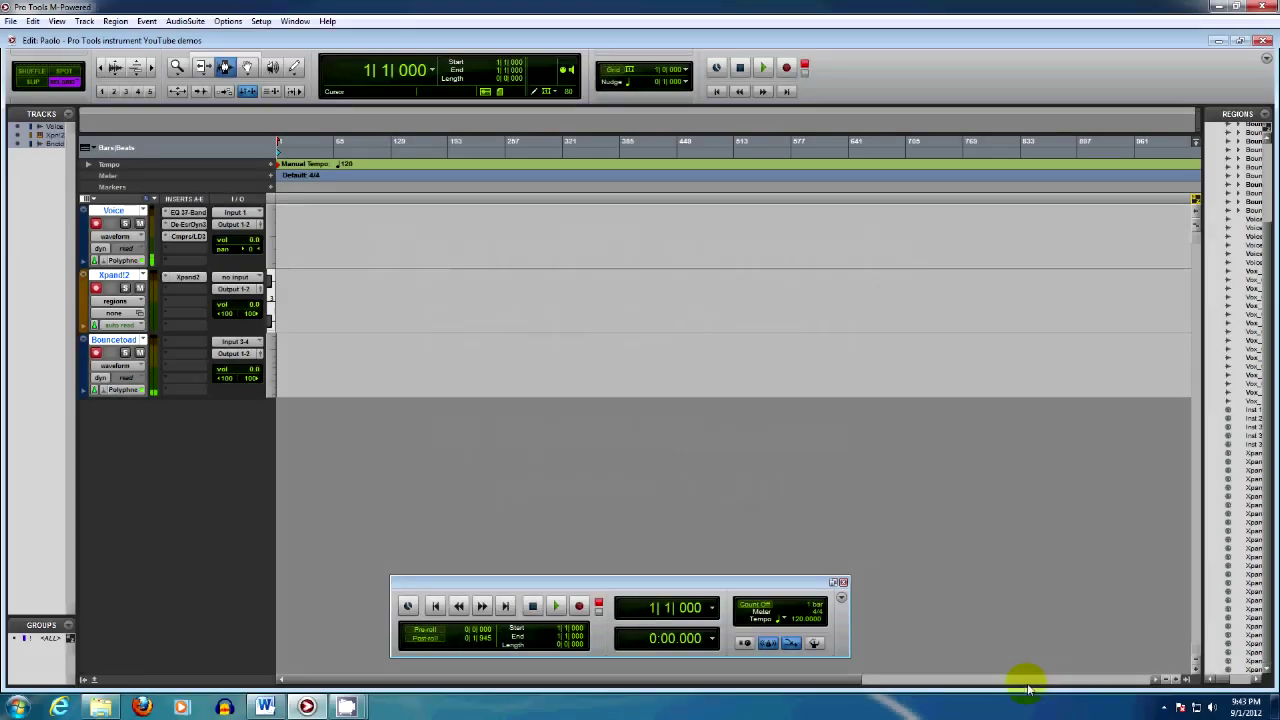
Start playback of the session with the Voice, Xpand!2 and Bouncetoad tracks.
{"action": "key", "text": "space"}
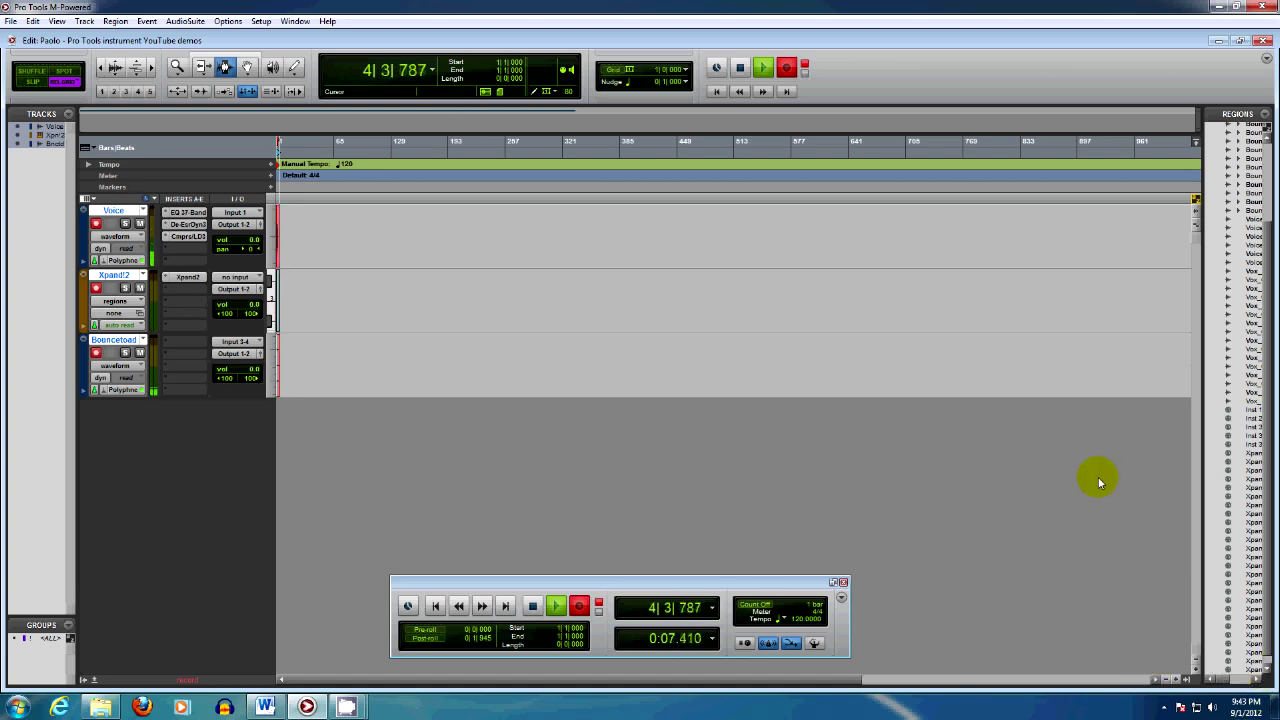
Open the Xpand2 insert on the Xpand!2 track to show Part A's Bright Pads patch.
{"action": "left_click", "coordinate": [188, 277]}
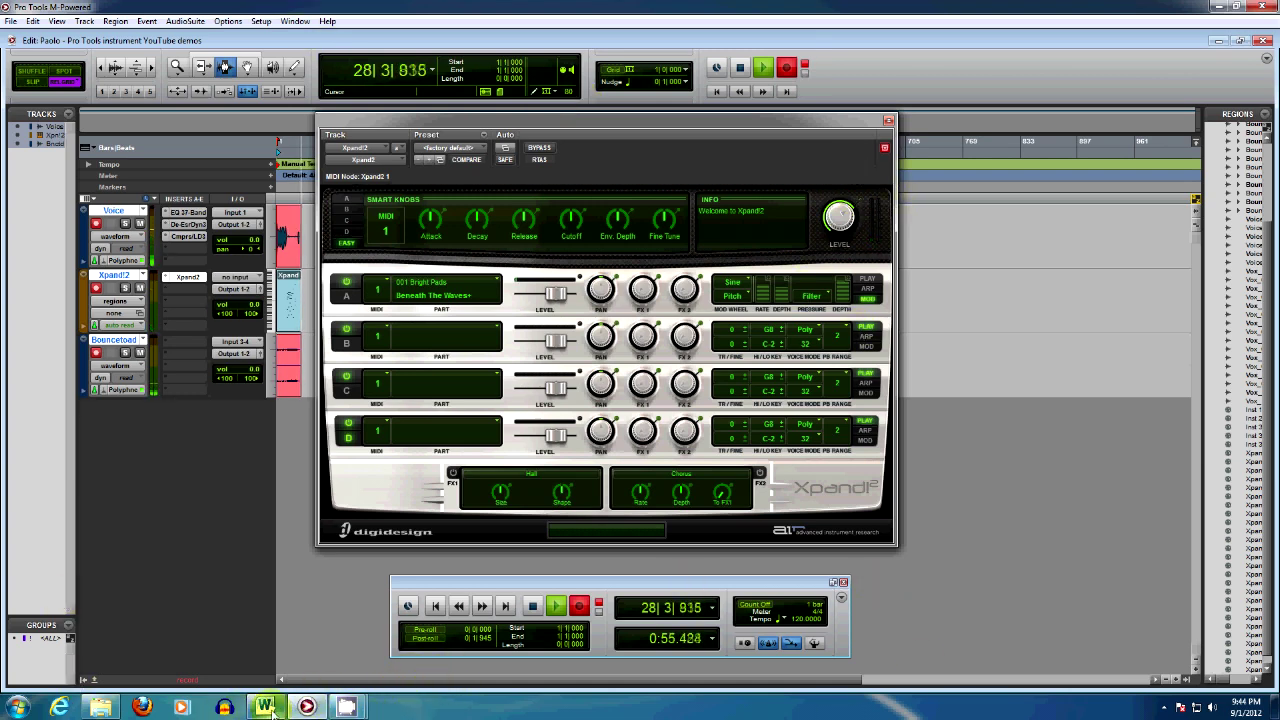
In the Word notes, highlight 'broad sound generation', 'multi-sampled instruments', 'FM' and 'wavetable'.
{"action": "left_click", "coordinate": [268, 707]}
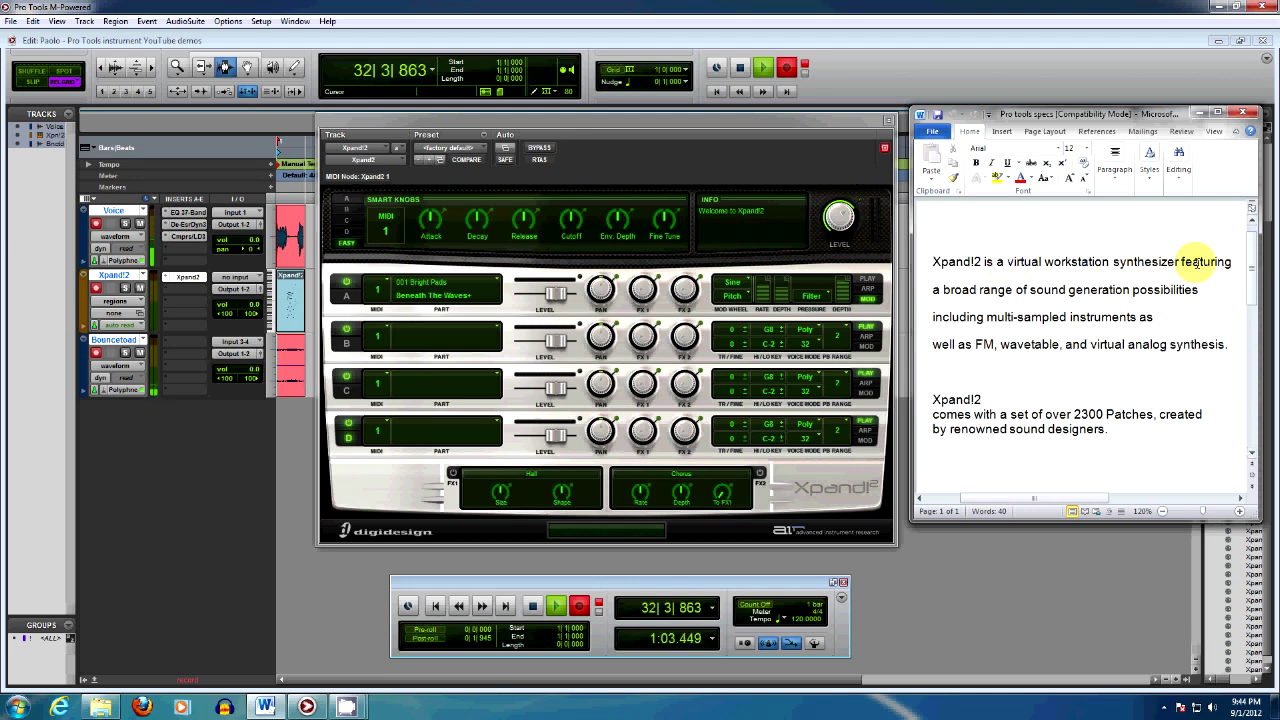
{"action": "left_click_drag", "start_coordinate": [943, 290], "coordinate": [1180, 293]}
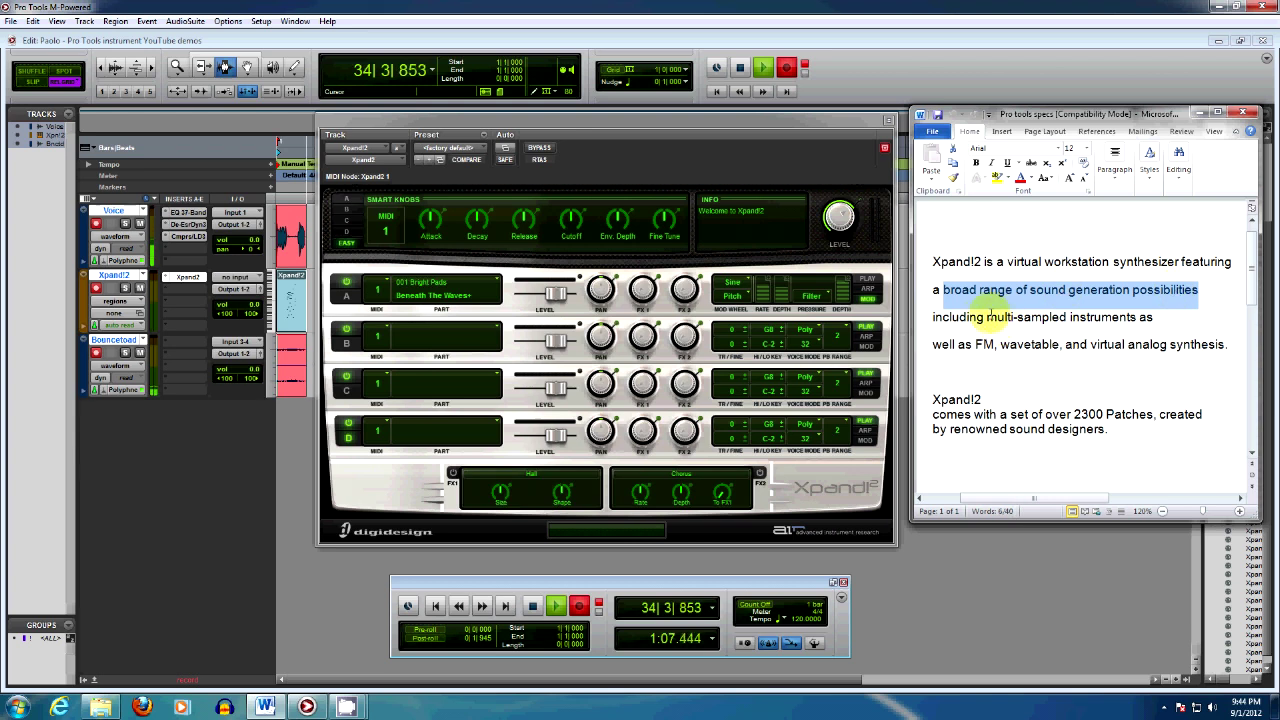
{"action": "left_click_drag", "start_coordinate": [987, 317], "coordinate": [1108, 320]}
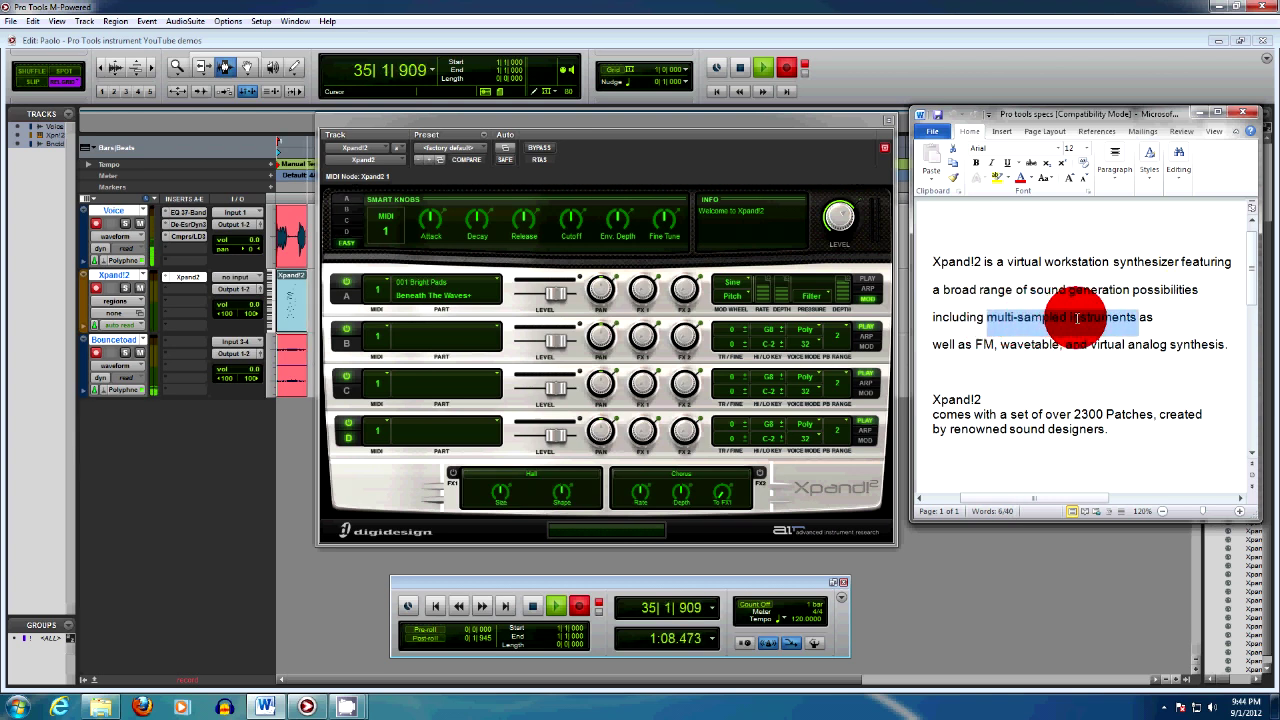
{"action": "double_click", "coordinate": [984, 347]}
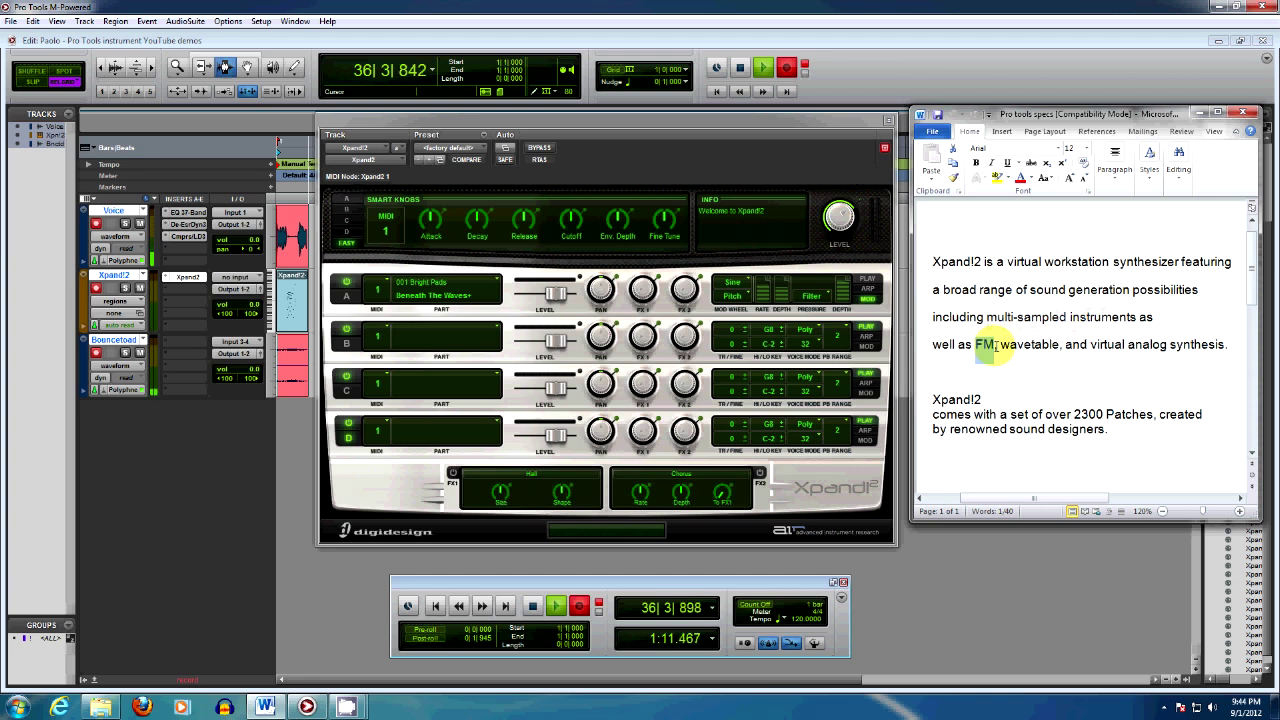
{"action": "double_click", "coordinate": [1029, 345]}
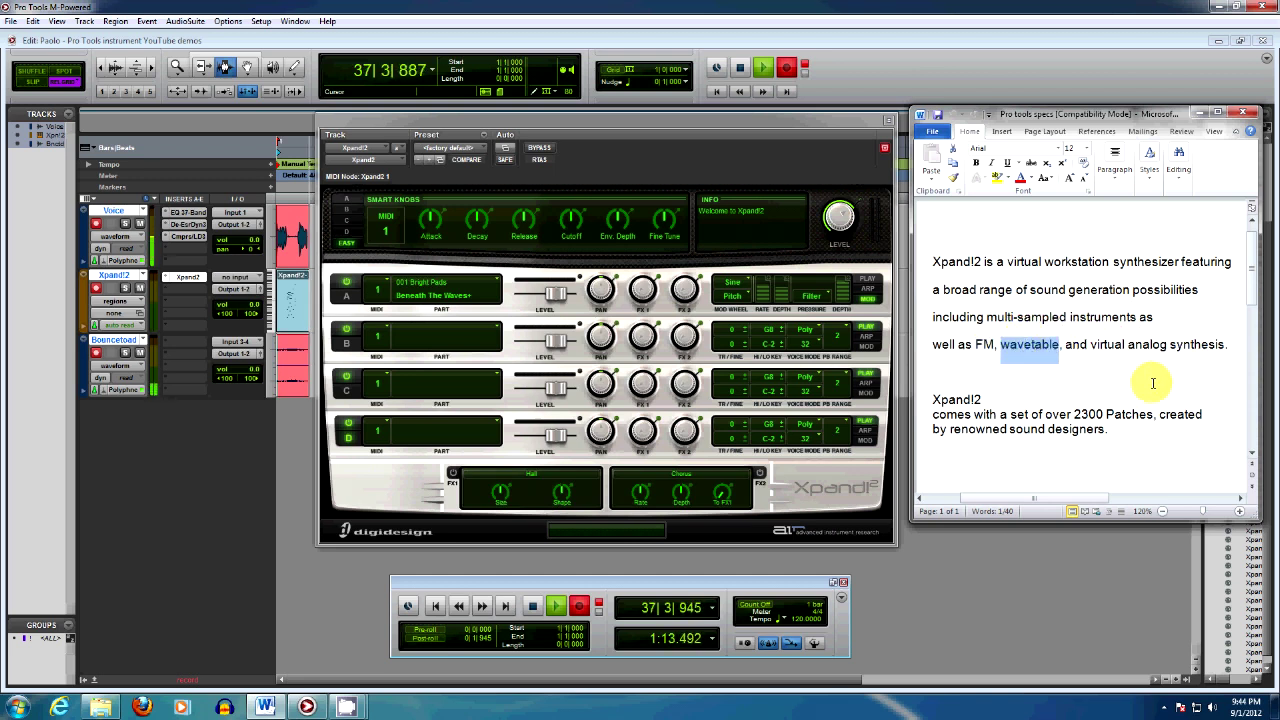
Highlight 'virtual analog synthesis', '2300 Patches' and 'renowned sound designers' in the notes.
{"action": "left_click_drag", "start_coordinate": [1091, 345], "coordinate": [1196, 345]}
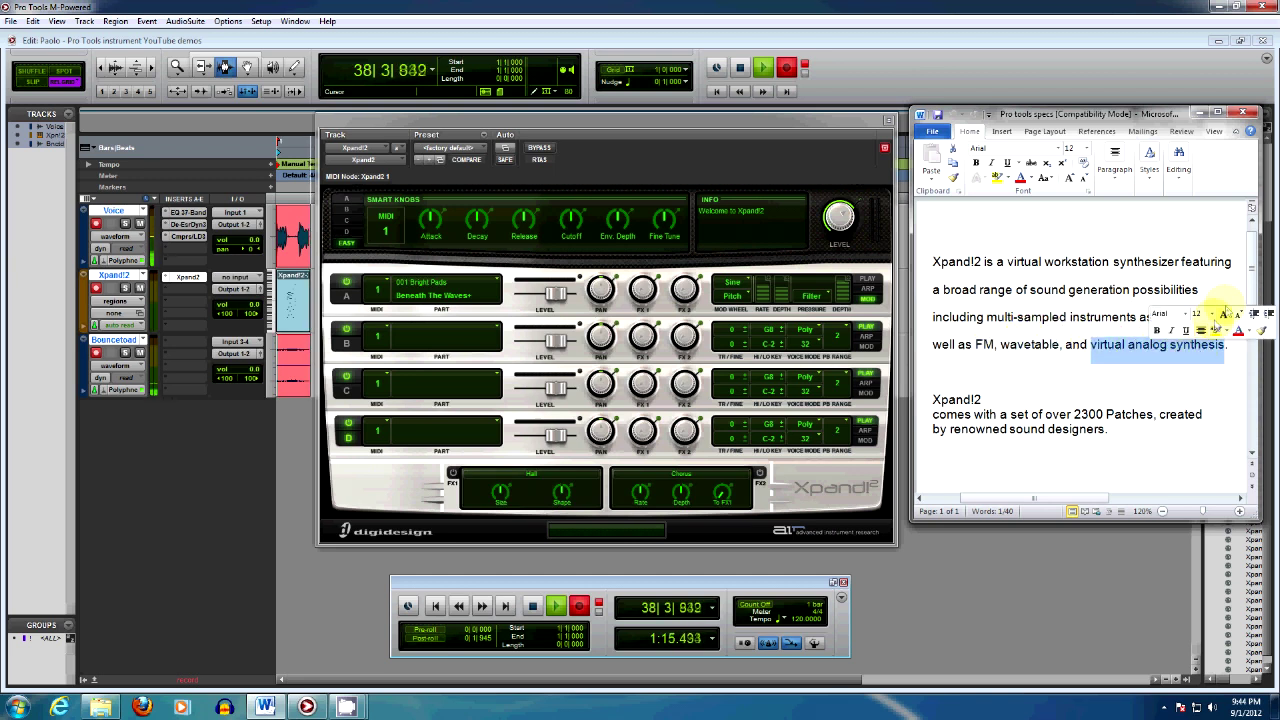
{"action": "left_click", "coordinate": [1121, 414]}
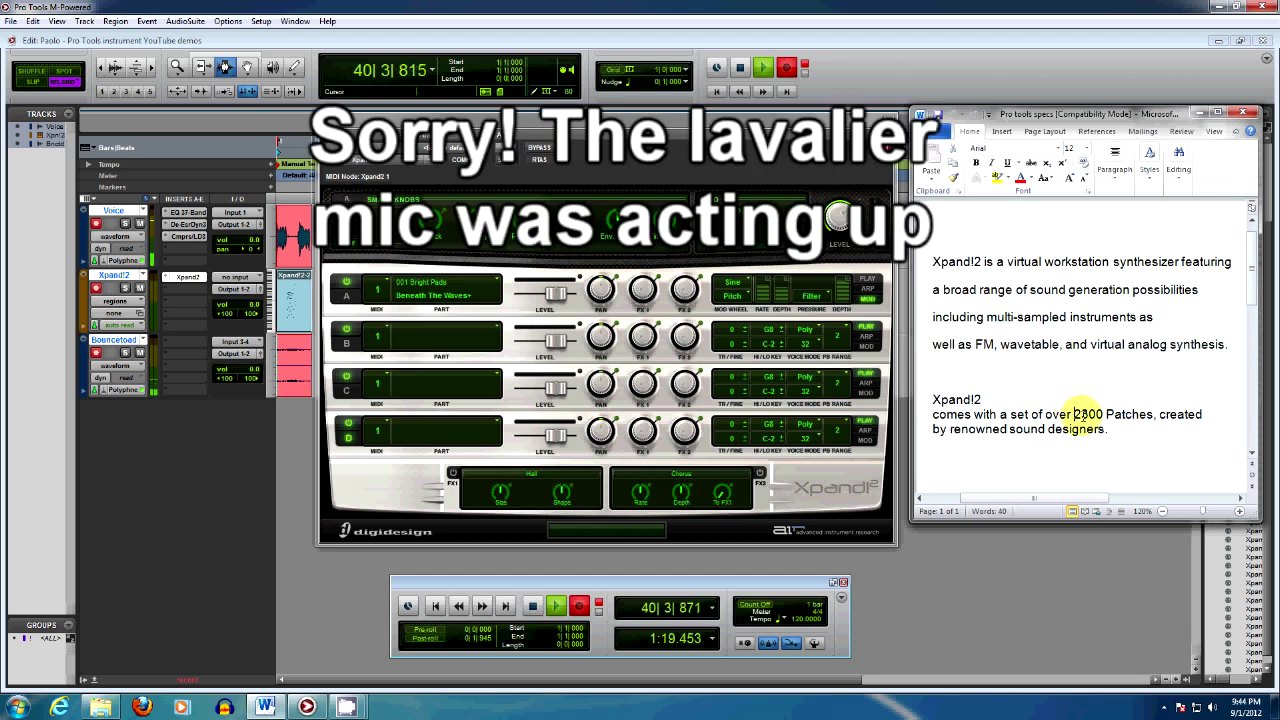
{"action": "left_click_drag", "start_coordinate": [1074, 414], "coordinate": [1154, 415]}
{"action": "left_click", "coordinate": [970, 430]}
{"action": "left_click_drag", "start_coordinate": [970, 430], "coordinate": [1105, 429]}
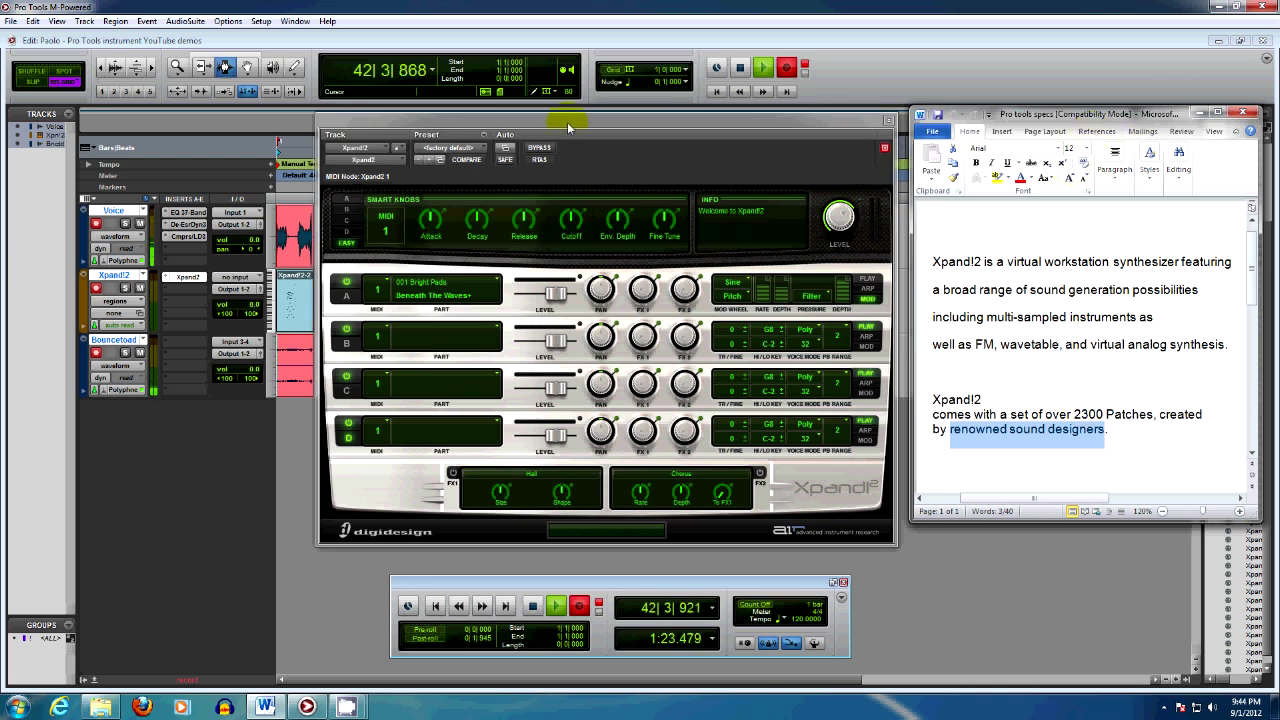
Bring Xpand!2 back in front, pan Part A left, and inspect the FX1 and FX2 effect lists.
{"action": "left_click", "coordinate": [567, 122]}
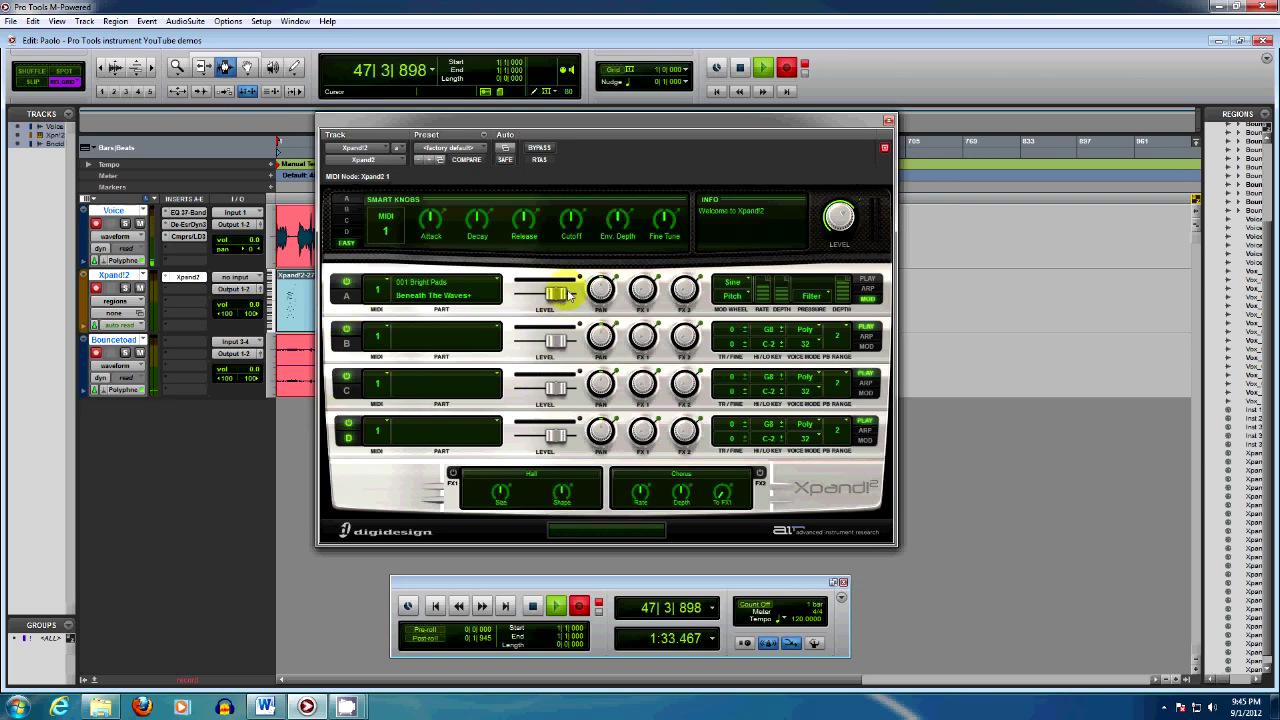
{"action": "left_click_drag", "start_coordinate": [600, 292], "coordinate": [613, 456]}
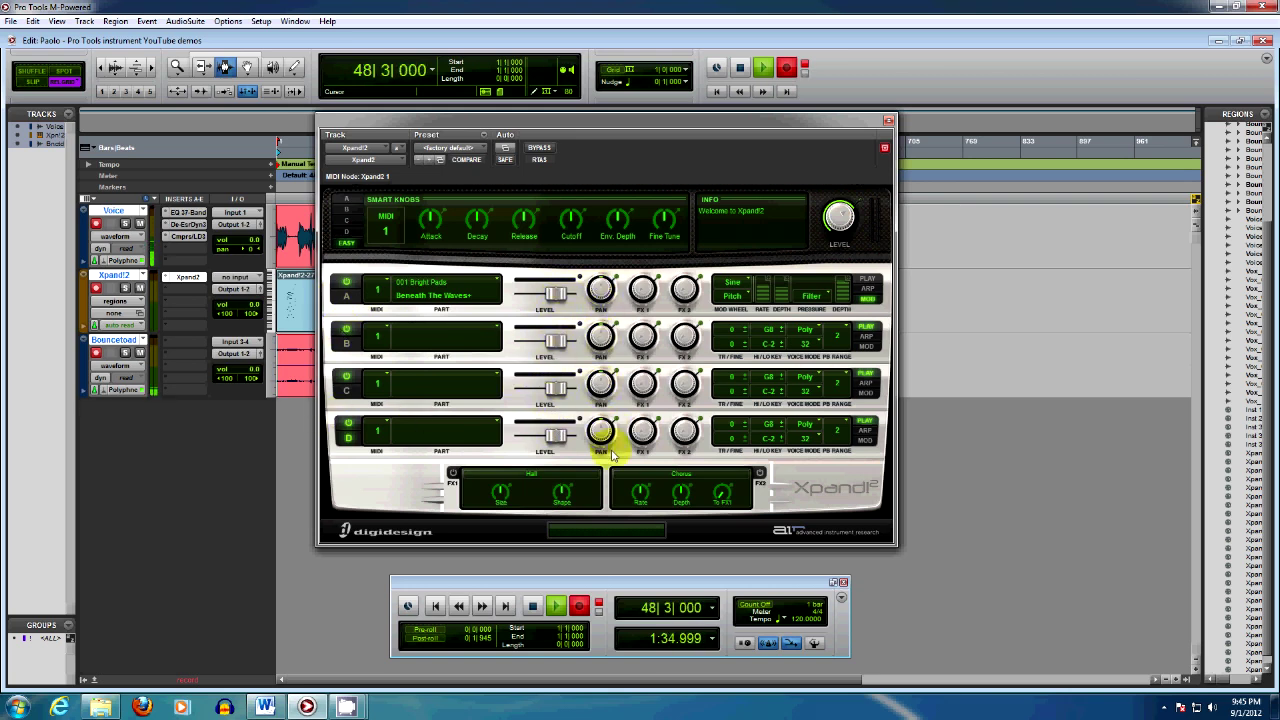
{"action": "left_click", "coordinate": [640, 289]}
{"action": "left_click", "coordinate": [540, 476]}
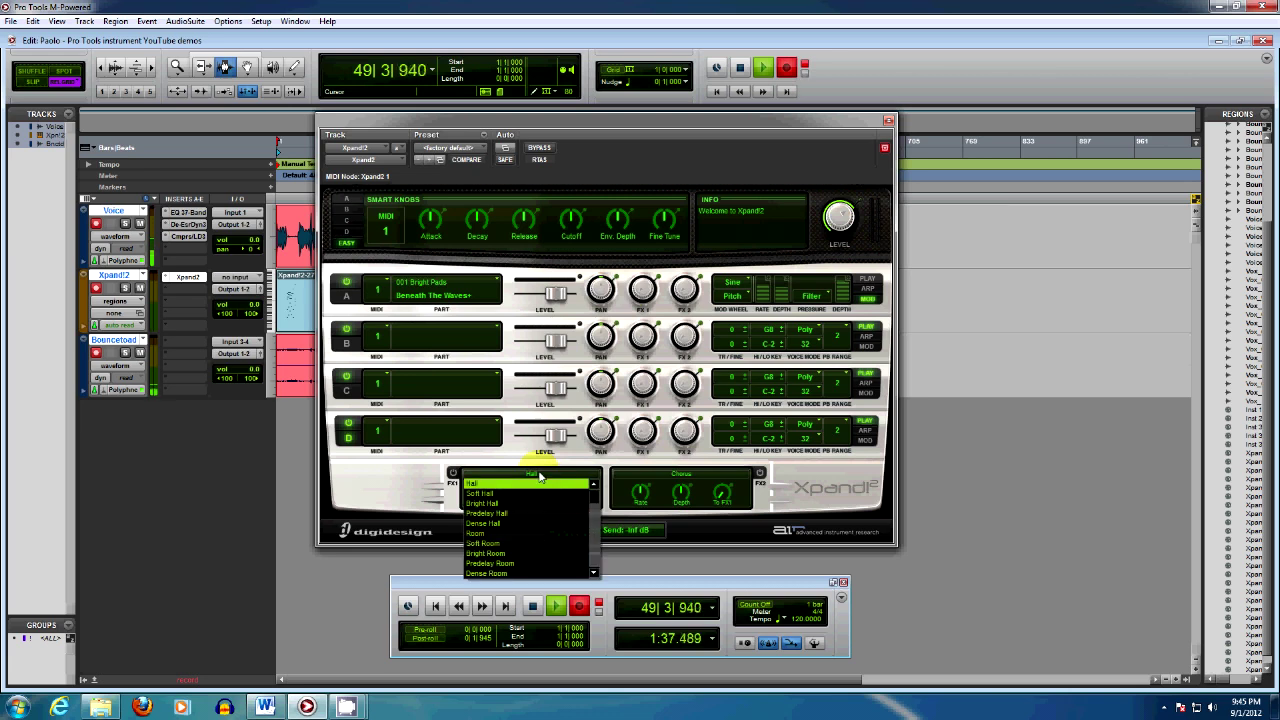
{"action": "left_click", "coordinate": [682, 474]}
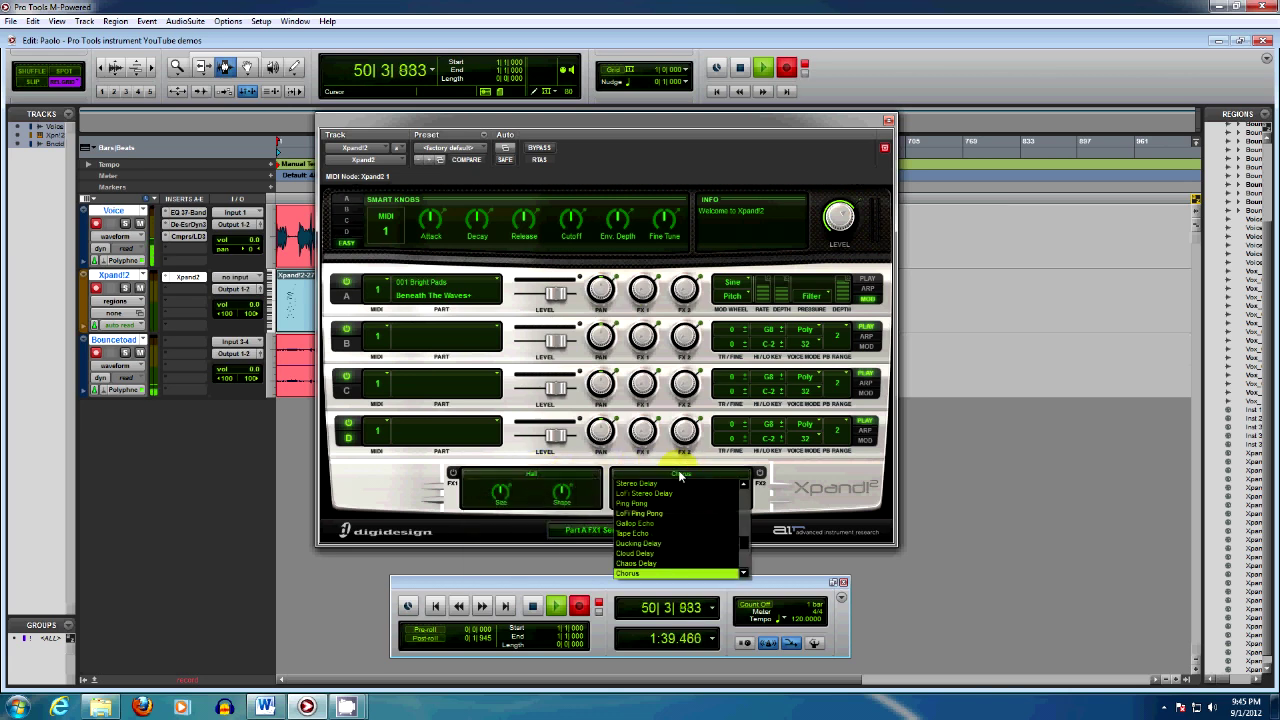
View Part A's arpeggiator and modulation, check master level, and step the Smart Knobs through parts.
{"action": "left_click", "coordinate": [868, 290]}
{"action": "left_click", "coordinate": [868, 299]}
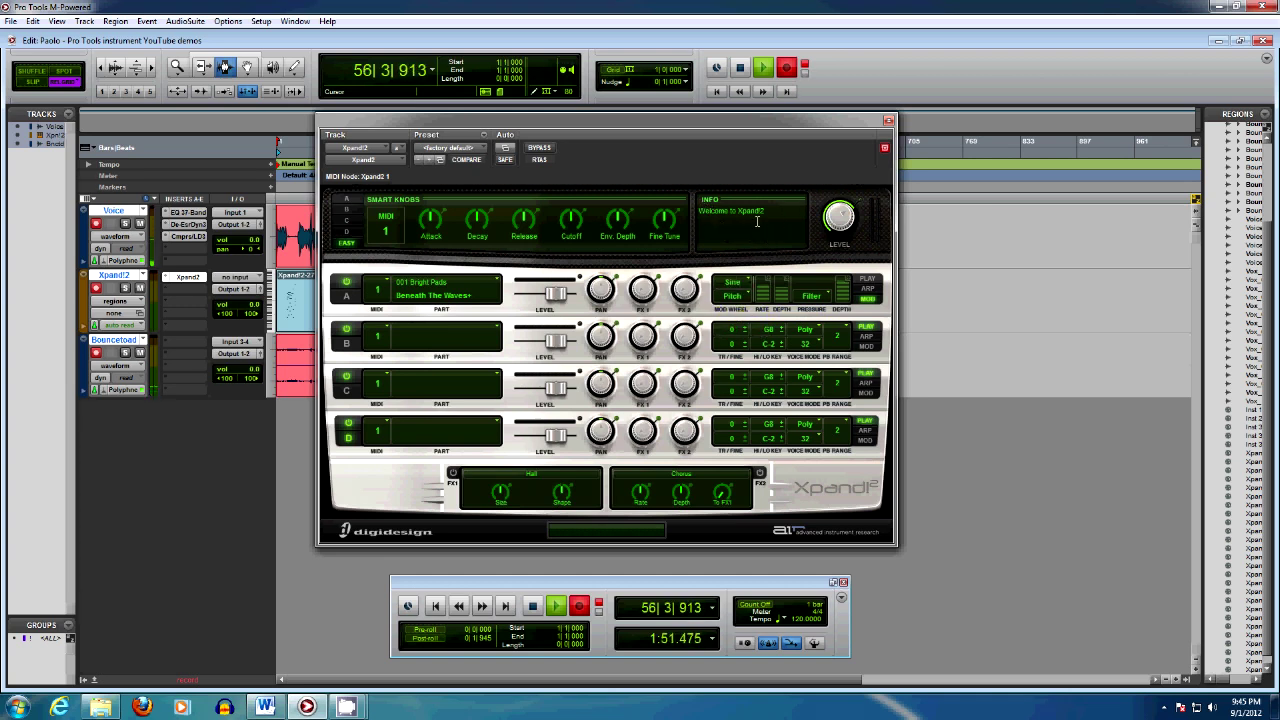
{"action": "left_click", "coordinate": [843, 220]}
{"action": "left_click", "coordinate": [346, 210]}
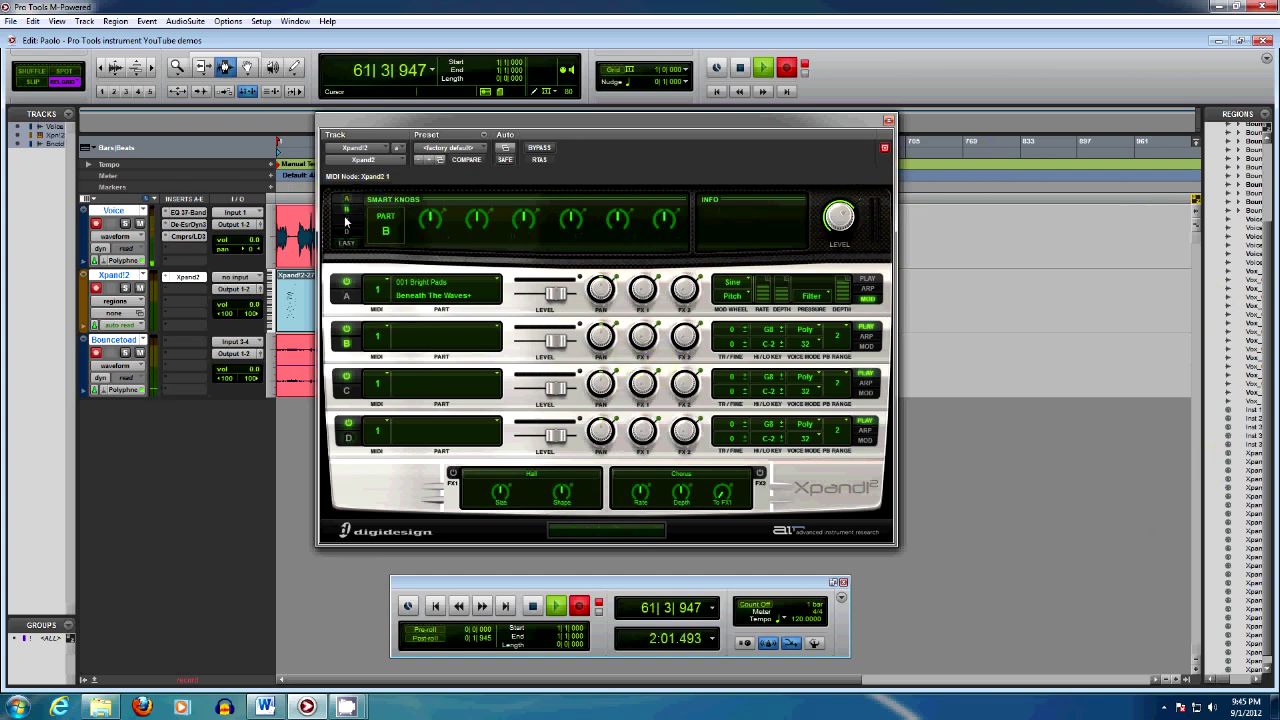
{"action": "left_click", "coordinate": [346, 219]}
{"action": "left_click", "coordinate": [346, 231]}
{"action": "left_click", "coordinate": [347, 243]}
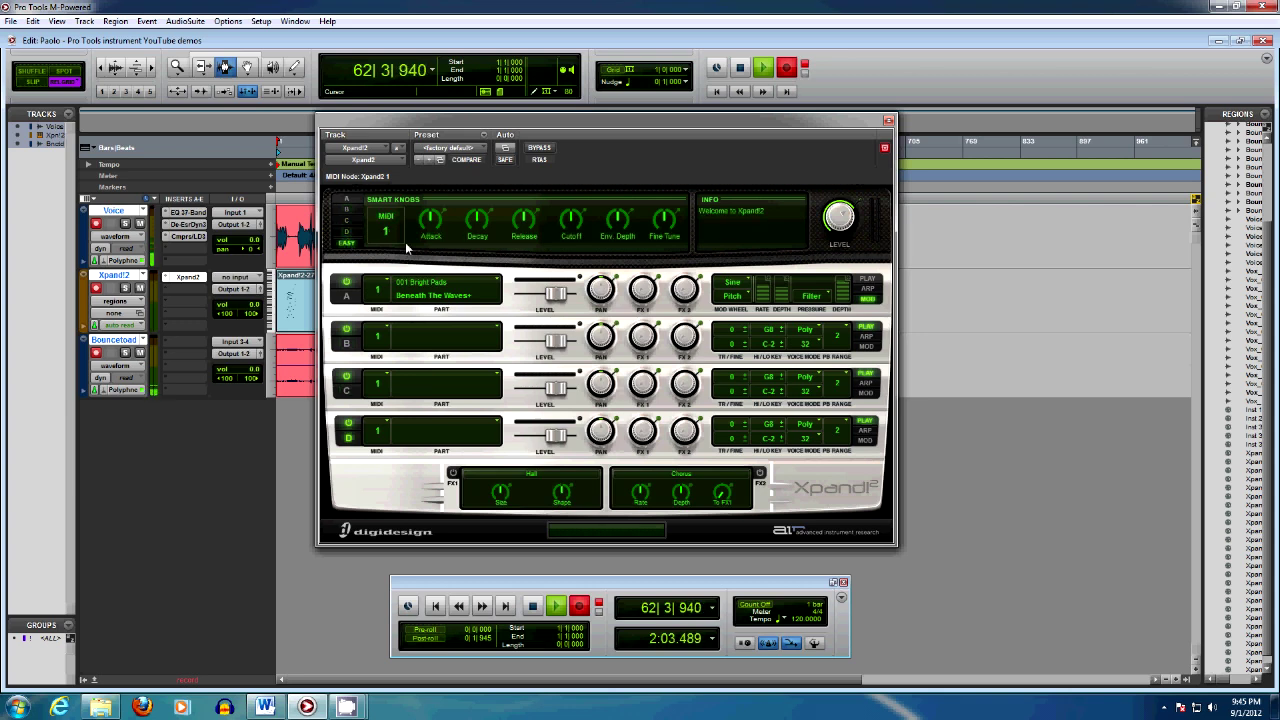
Assign Learn MIDI CC to the Attack, Decay, Release, Cutoff, Env. Depth and Fine Tune smart knobs.
{"action": "right_click", "coordinate": [436, 232]}
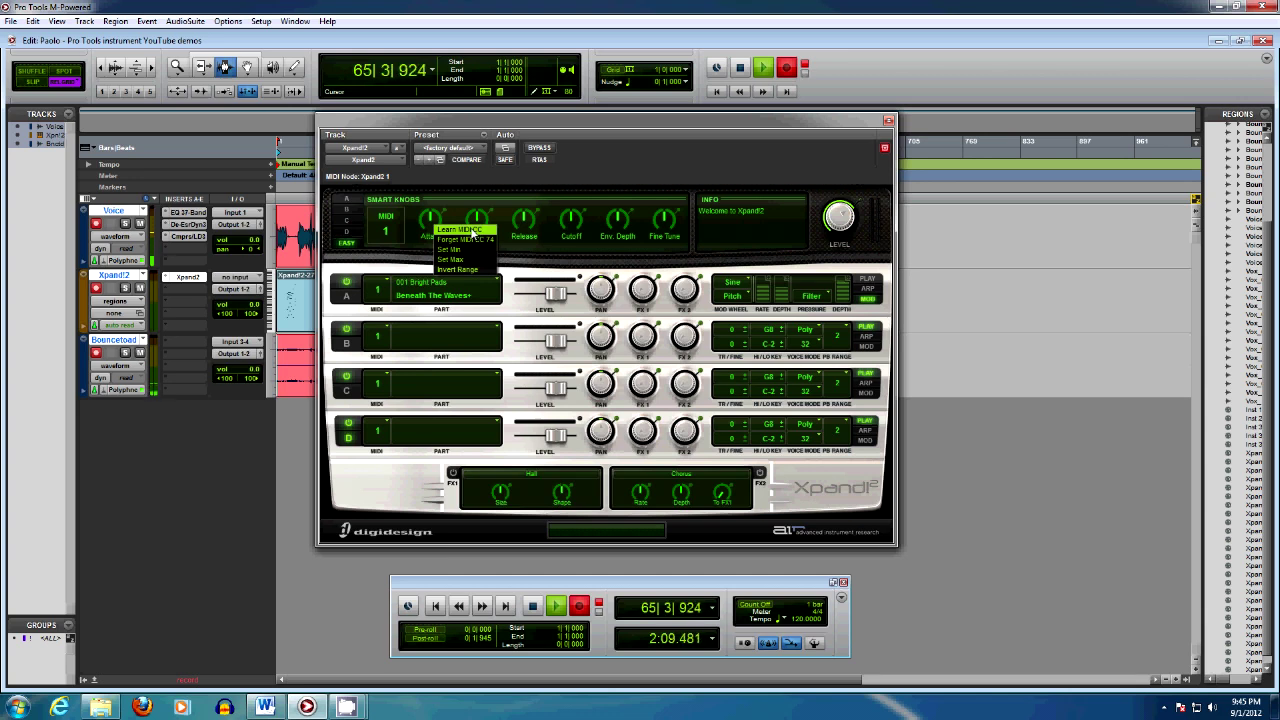
{"action": "left_click", "coordinate": [472, 232]}
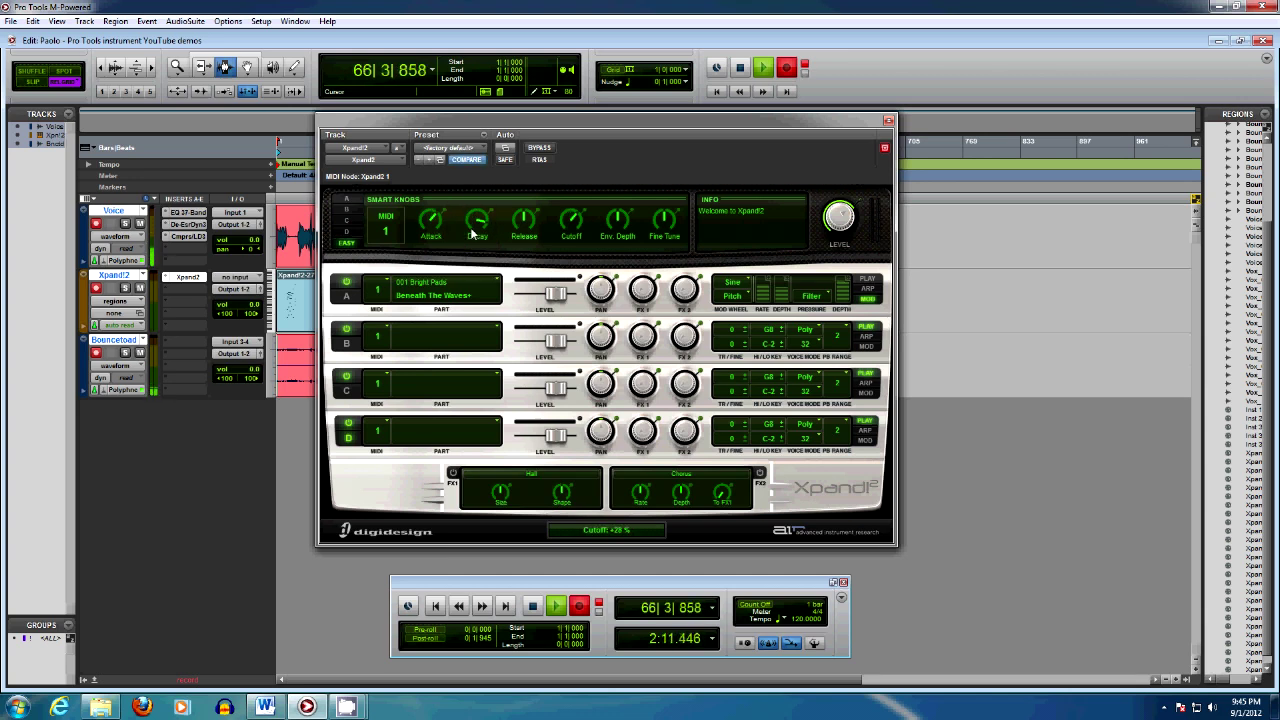
{"action": "right_click", "coordinate": [472, 232]}
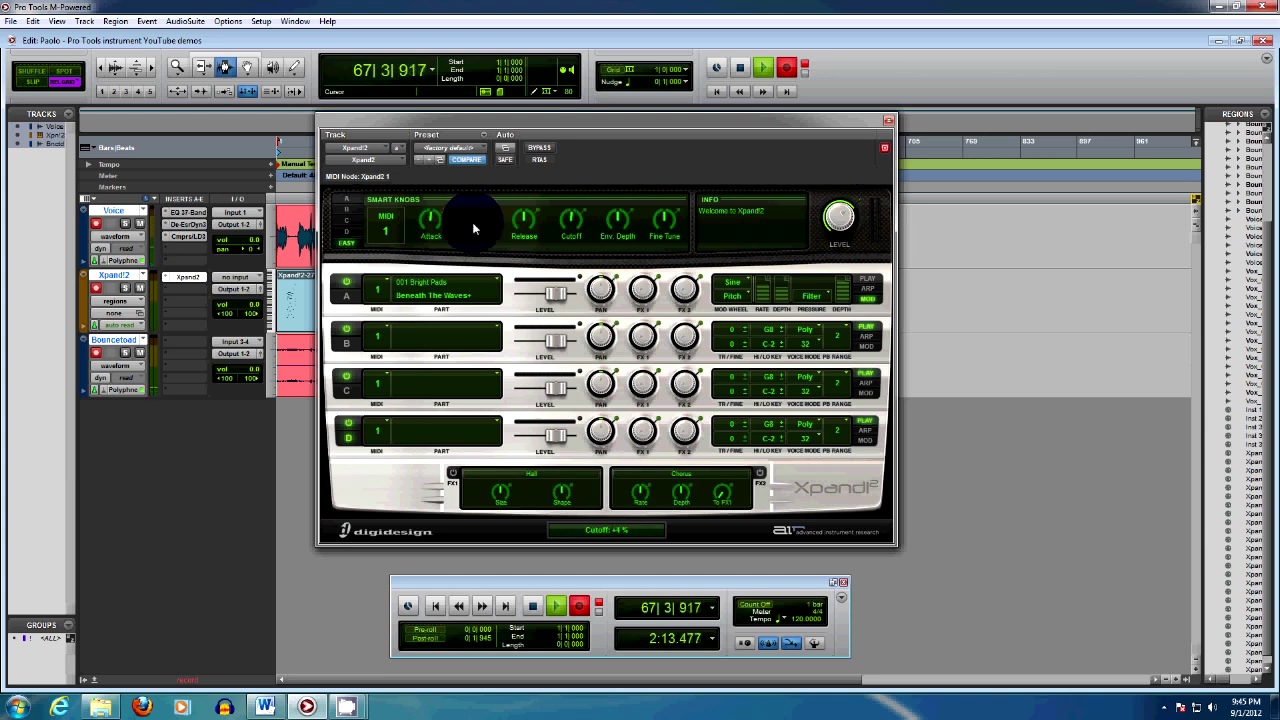
{"action": "left_click", "coordinate": [487, 233]}
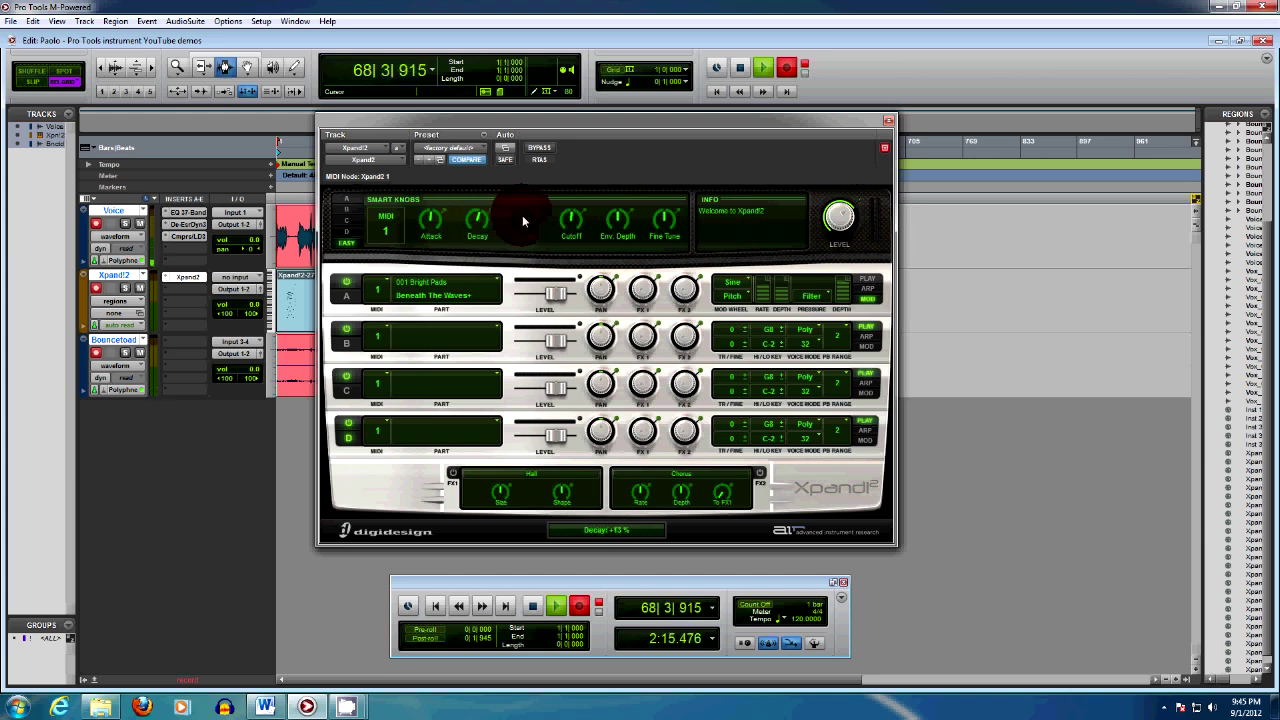
{"action": "right_click", "coordinate": [524, 217]}
{"action": "left_click", "coordinate": [534, 226]}
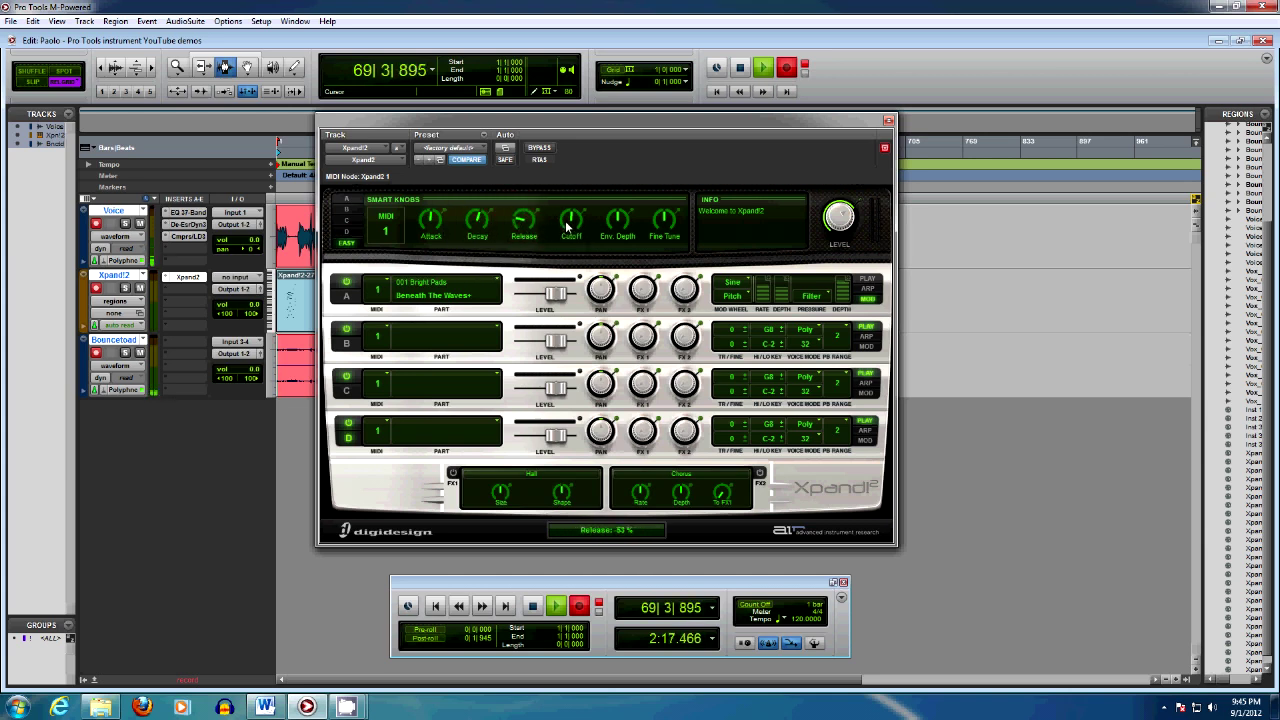
{"action": "right_click", "coordinate": [568, 222]}
{"action": "left_click", "coordinate": [590, 228]}
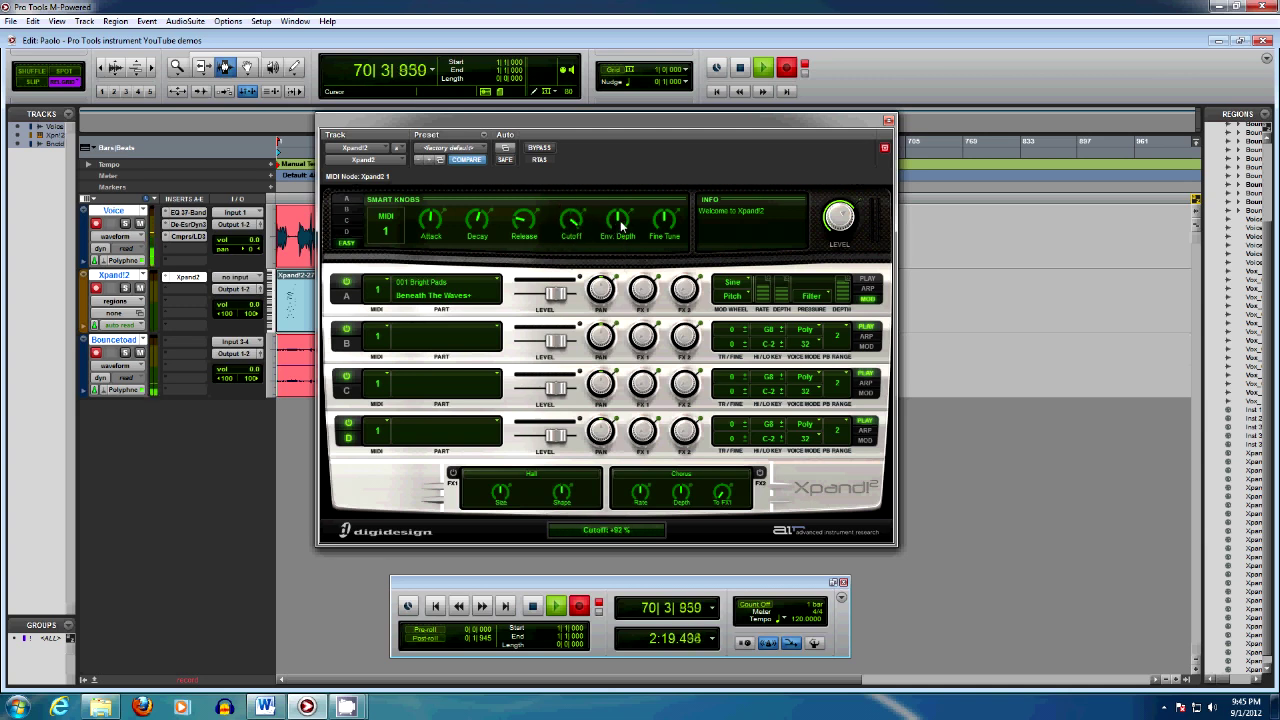
{"action": "right_click", "coordinate": [621, 226]}
{"action": "left_click", "coordinate": [640, 232]}
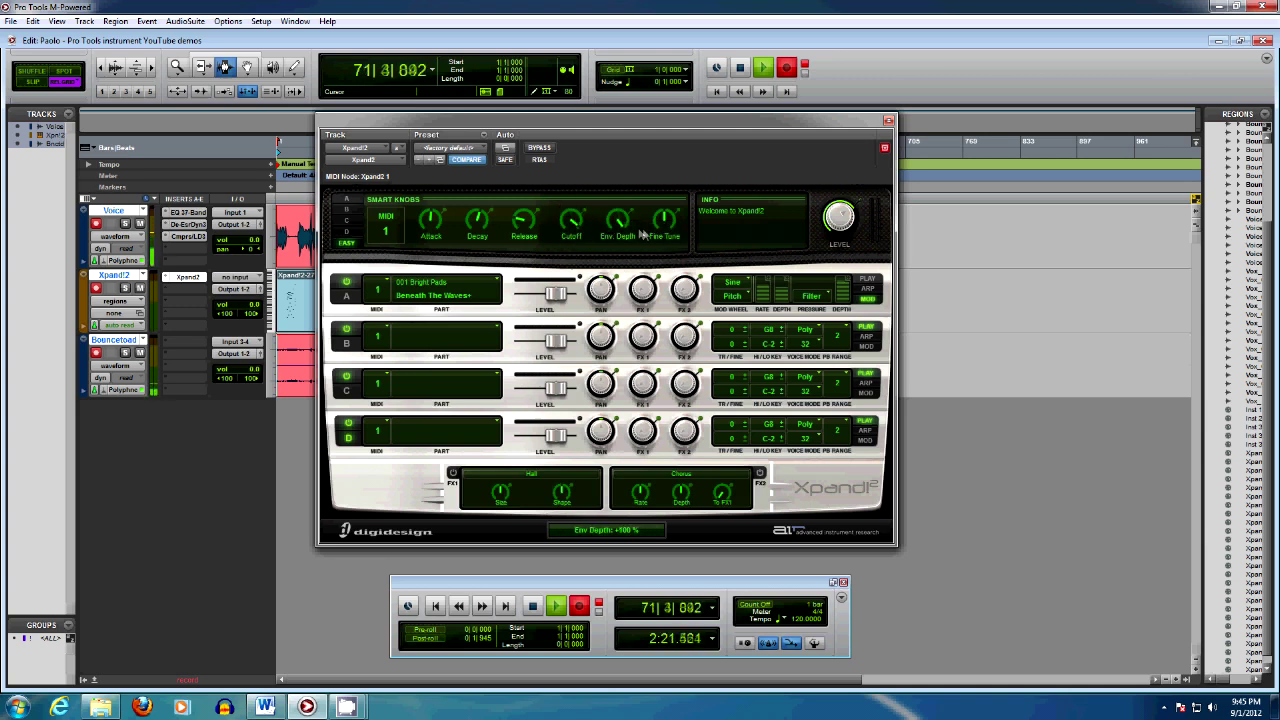
{"action": "right_click", "coordinate": [668, 224]}
{"action": "left_click", "coordinate": [676, 230]}
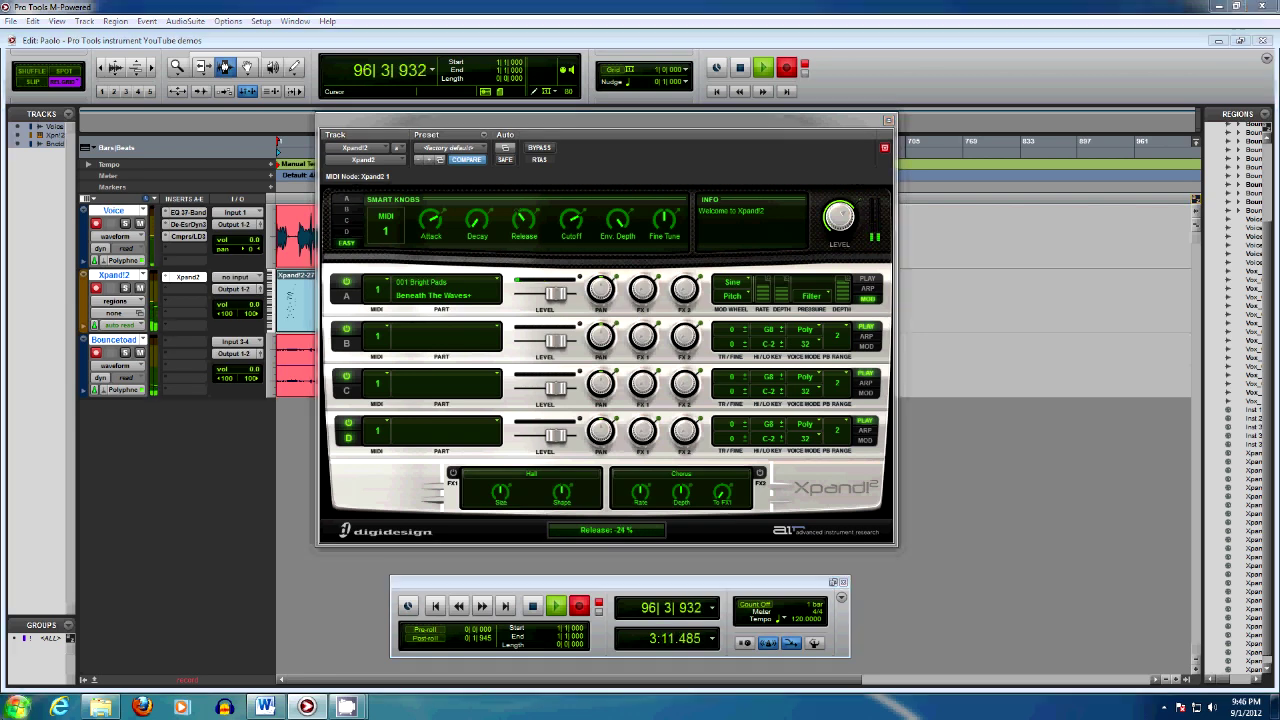
{"action": "key", "text": "KP_Enter"}
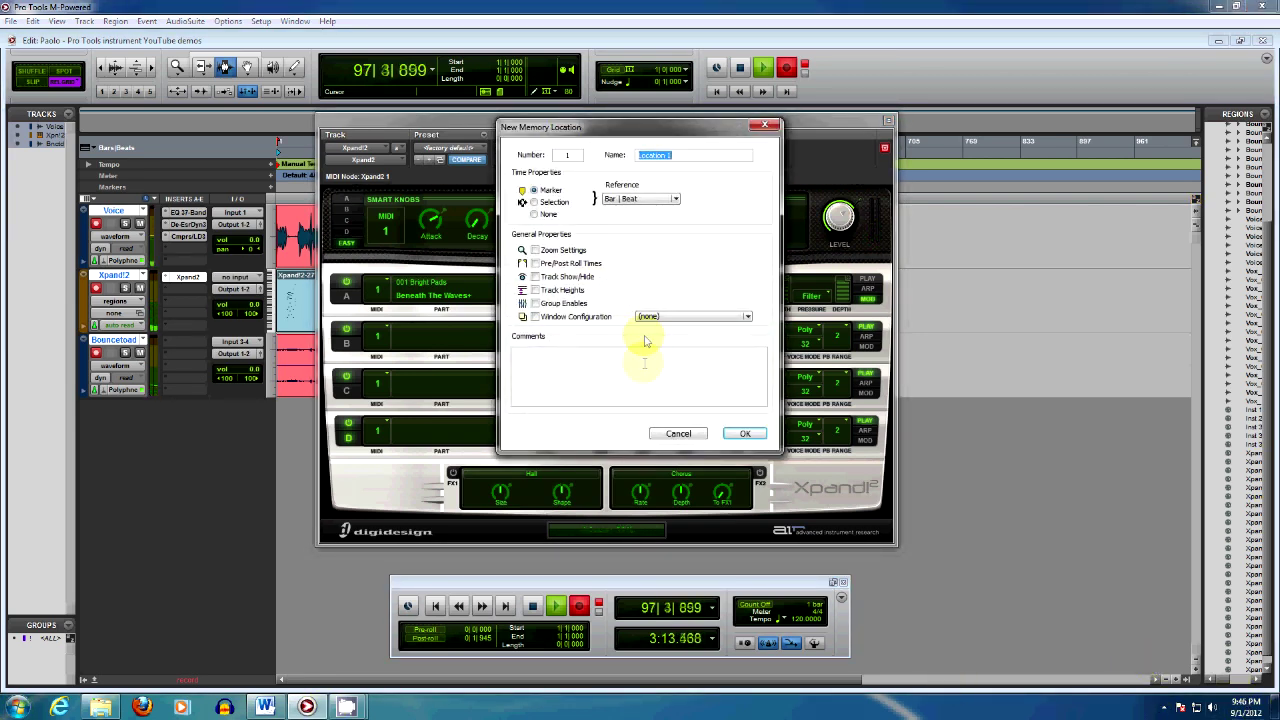
{"action": "left_click", "coordinate": [678, 433]}
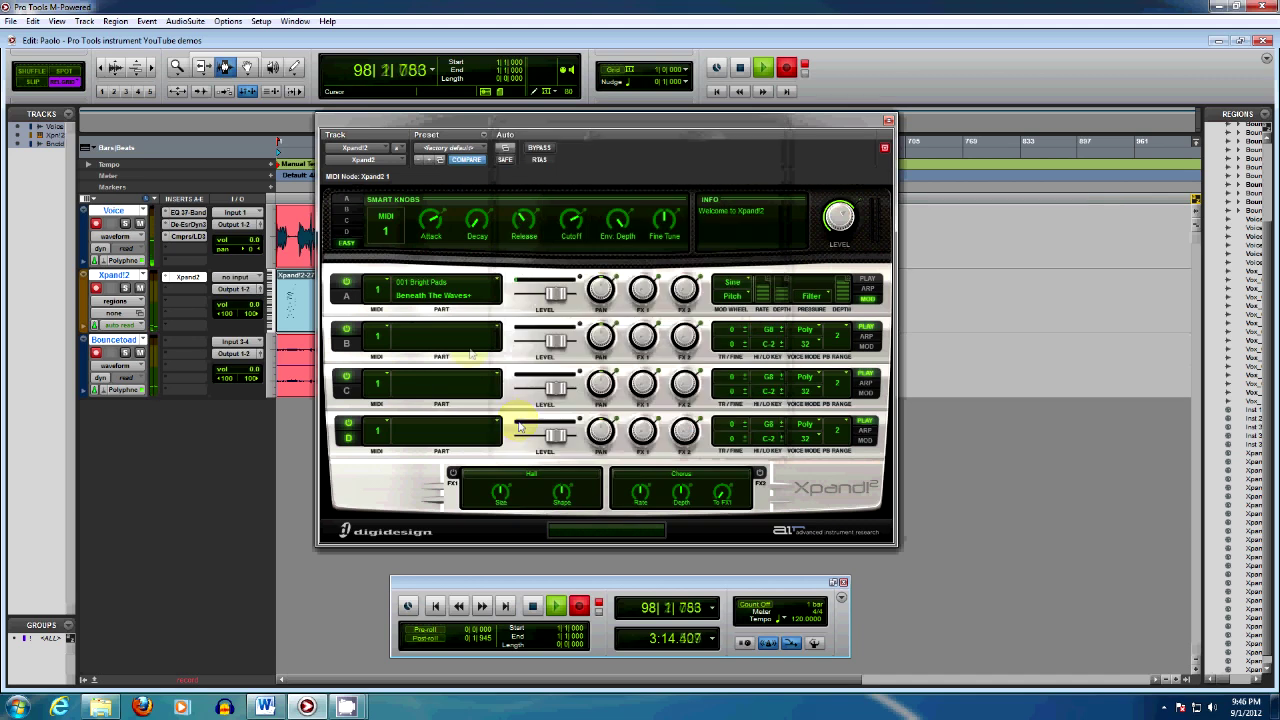
{"action": "left_click", "coordinate": [453, 150]}
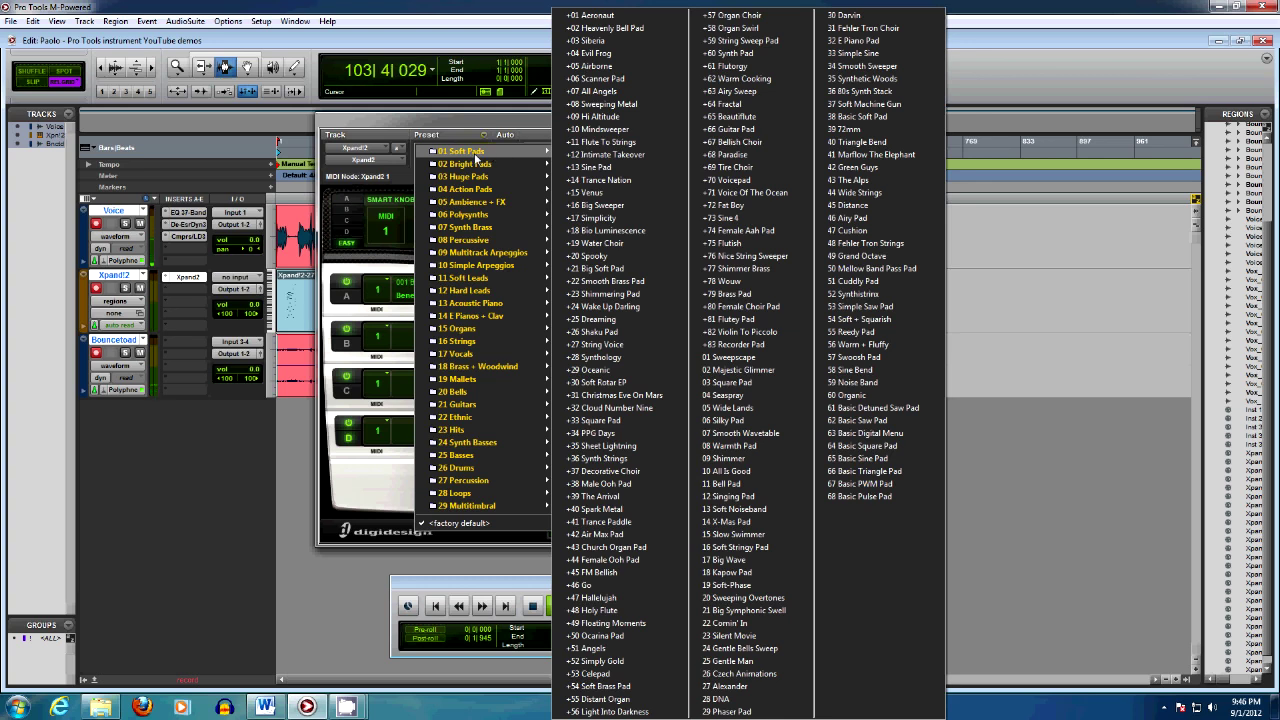
{"action": "mouse_move", "coordinate": [474, 509]}
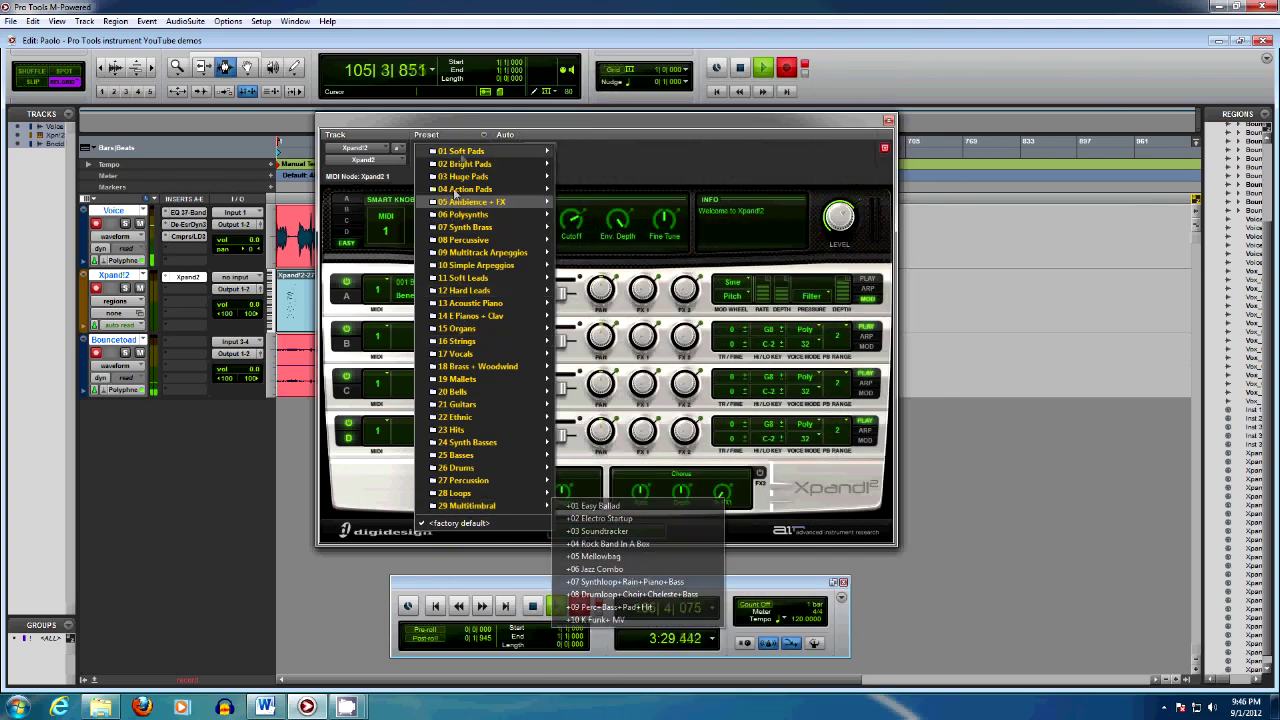
{"action": "mouse_move", "coordinate": [495, 305]}
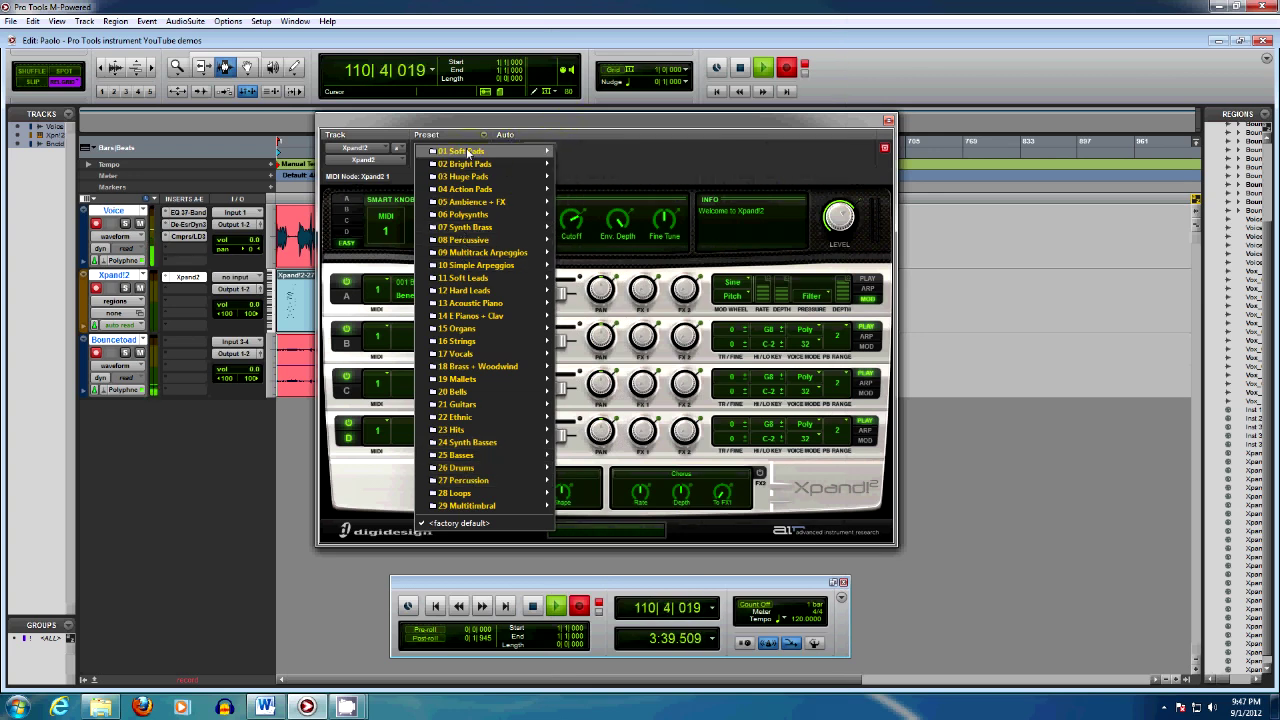
{"action": "mouse_move", "coordinate": [468, 152]}
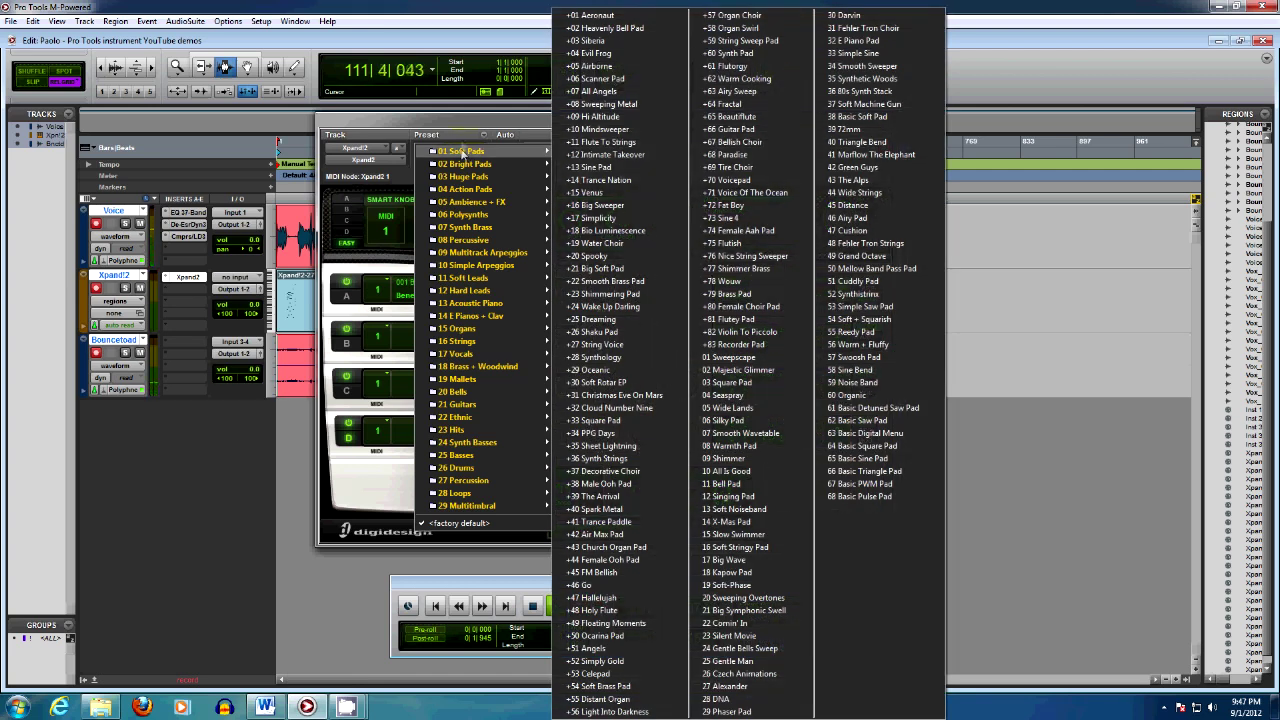
Open the Xpand2 preset browser on 01 Soft Pads and move it beside the plugin.
{"action": "left_click", "coordinate": [433, 160]}
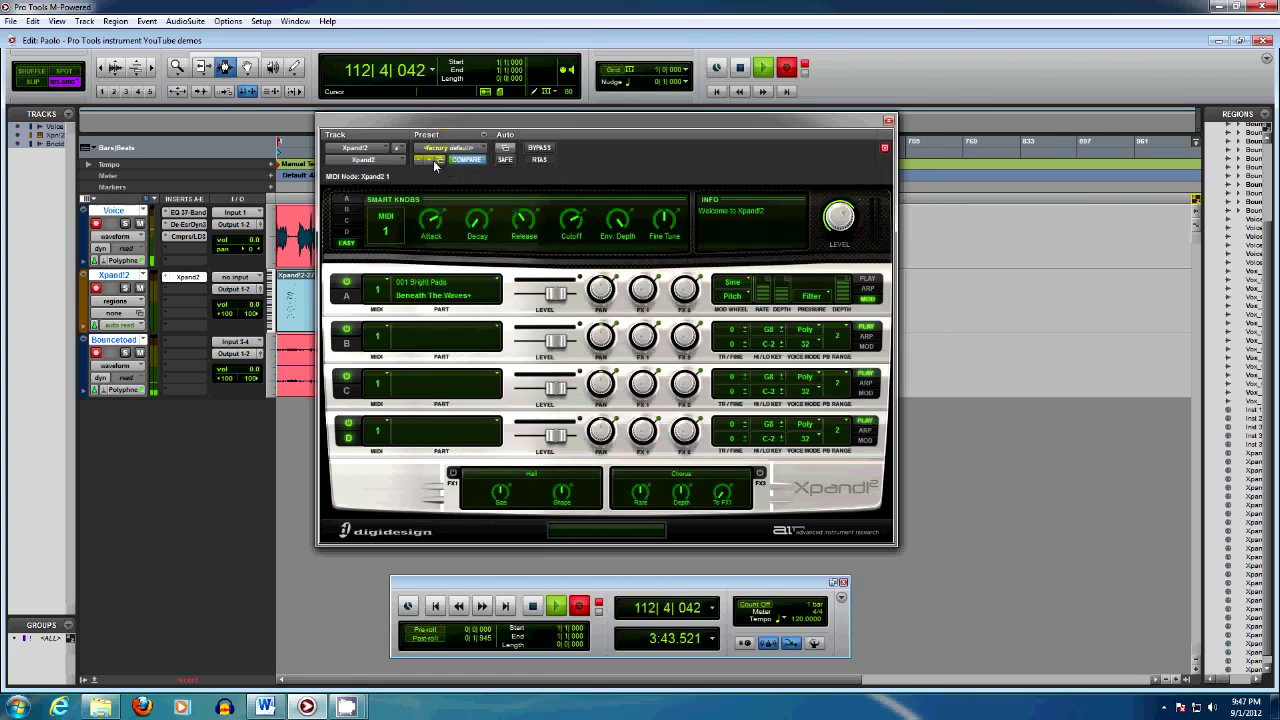
{"action": "left_click", "coordinate": [440, 160]}
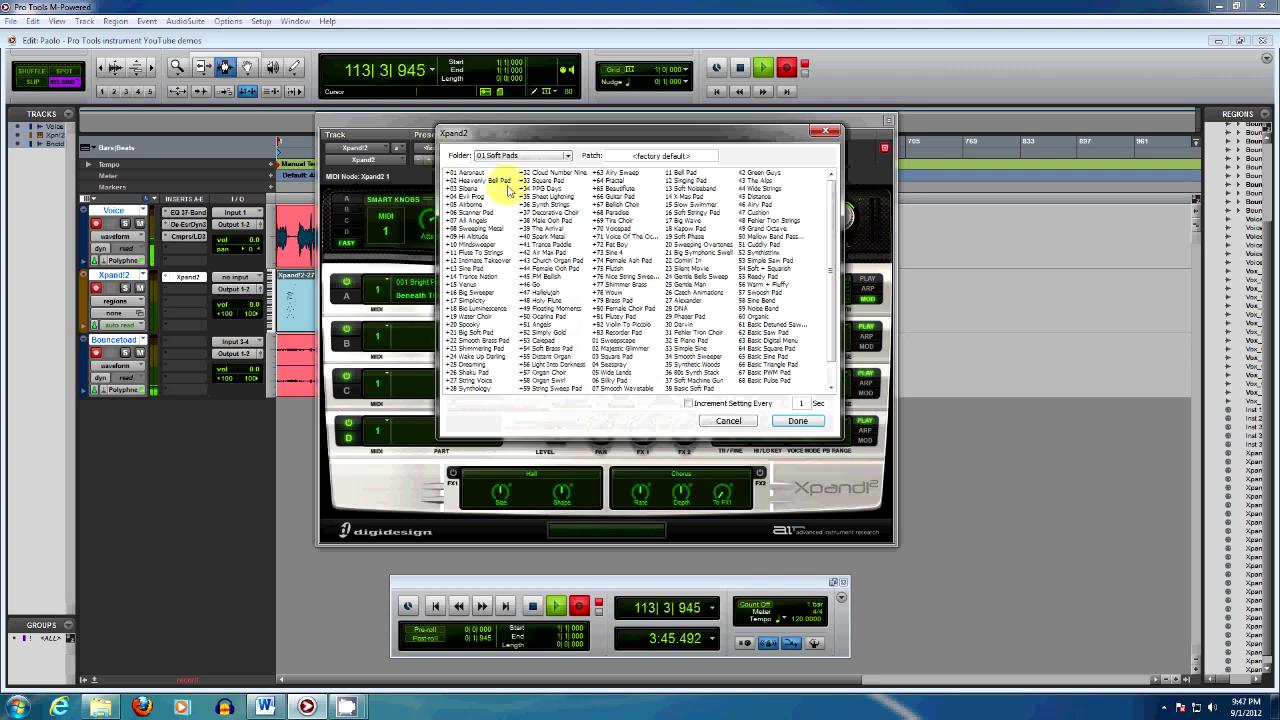
{"action": "left_click_drag", "start_coordinate": [586, 131], "coordinate": [1025, 118]}
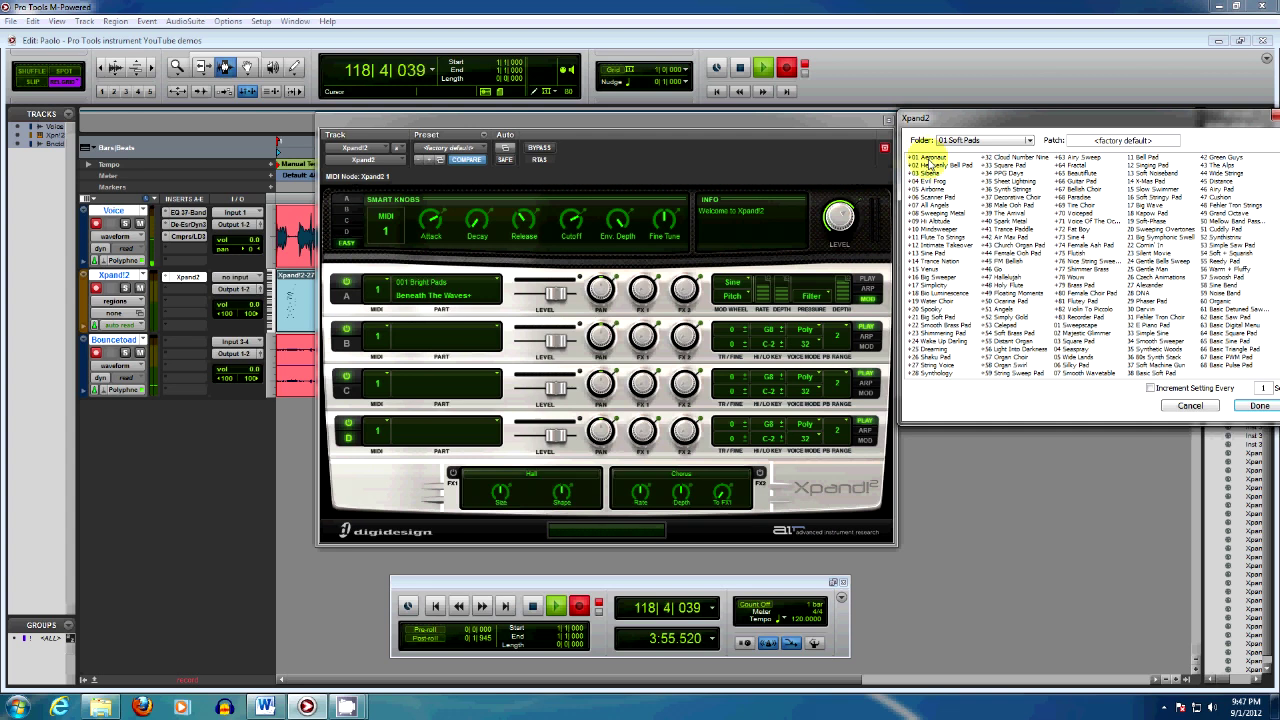
Load the +01 Aeronaut patch, then +02 Heavenly Bell Pad.
{"action": "left_click", "coordinate": [929, 158]}
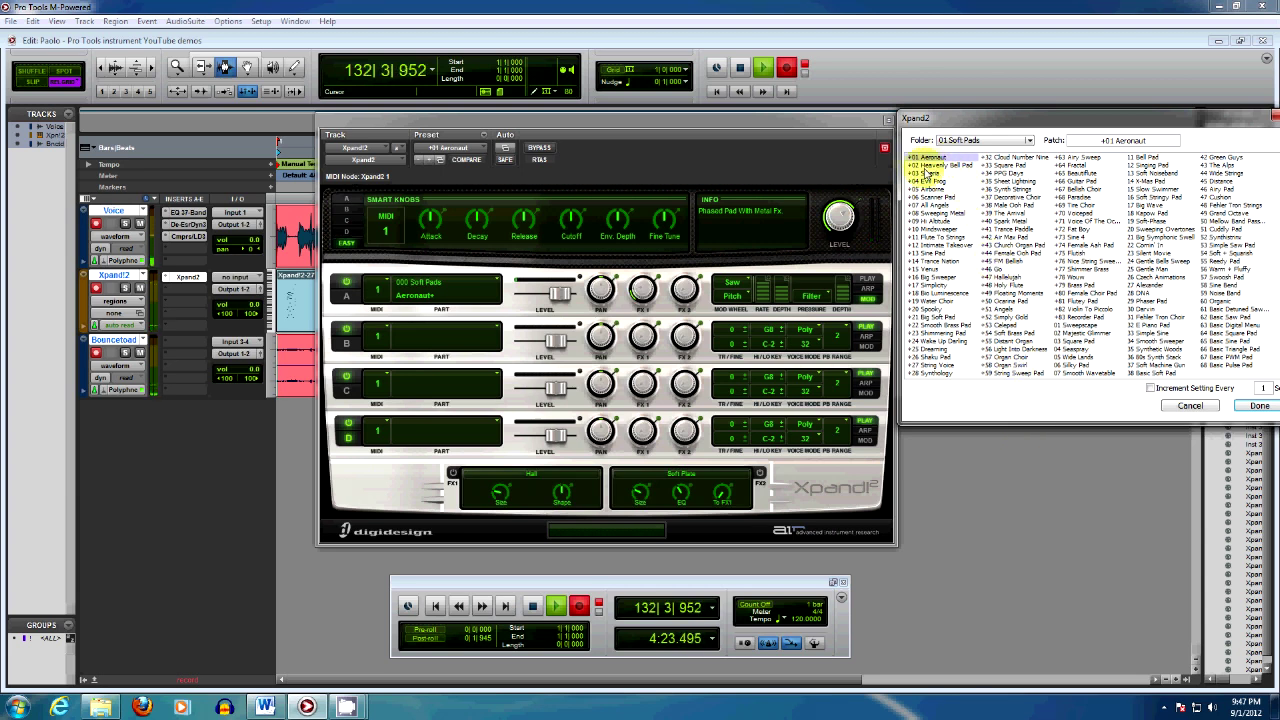
{"action": "left_click", "coordinate": [932, 166]}
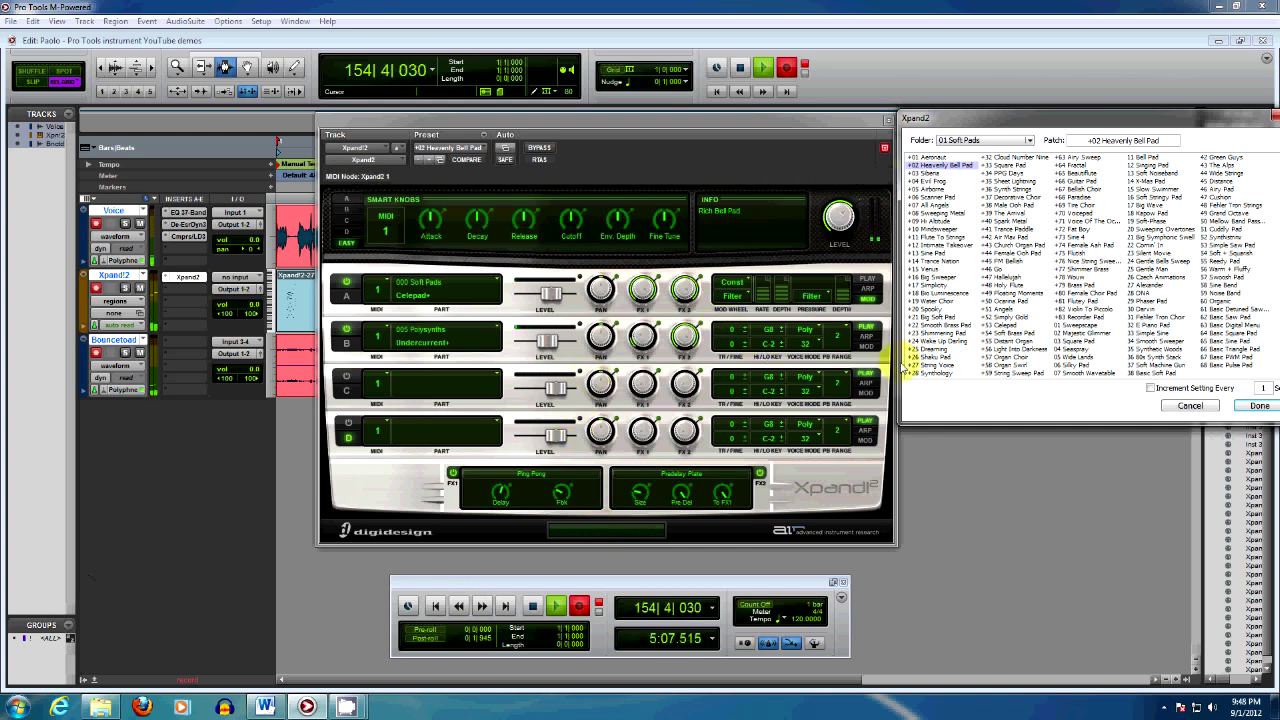
Load +18 Bio Luminescence, then scroll down and load +31 Christmas Eve On Mars.
{"action": "left_click", "coordinate": [948, 293]}
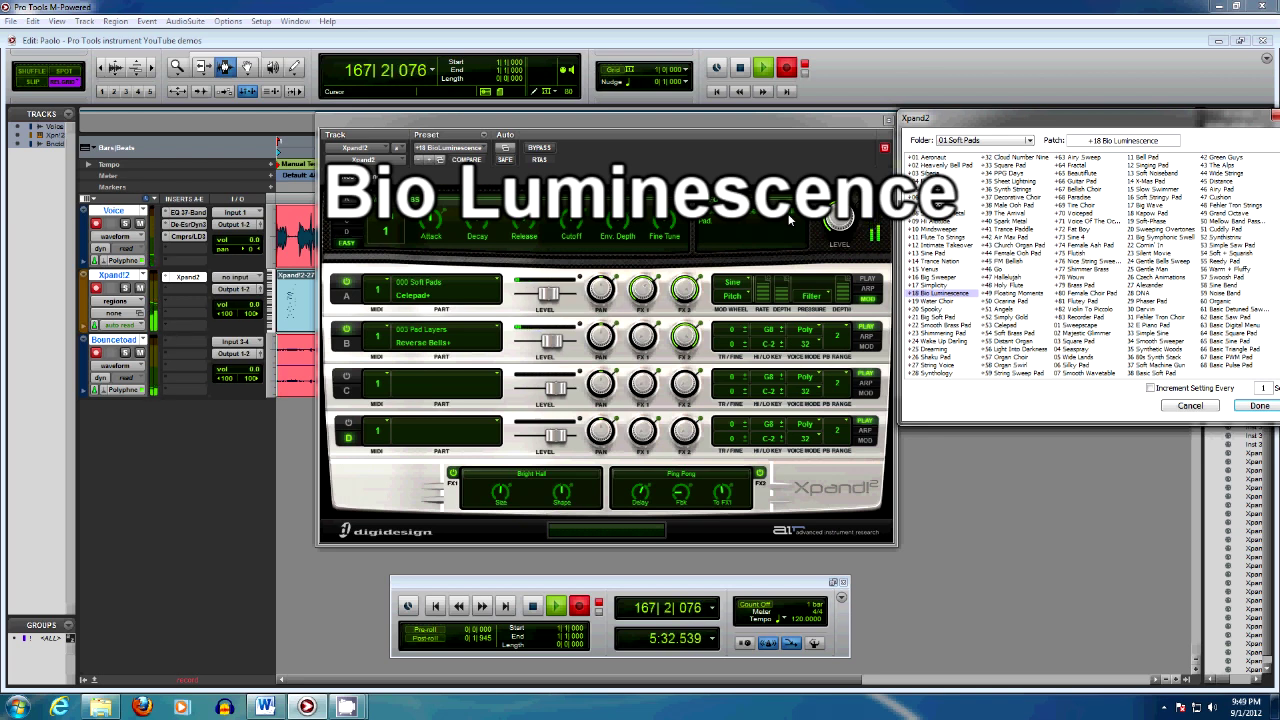
{"action": "scroll", "coordinate": [1015, 310], "scroll_direction": "down", "scroll_amount": 1}
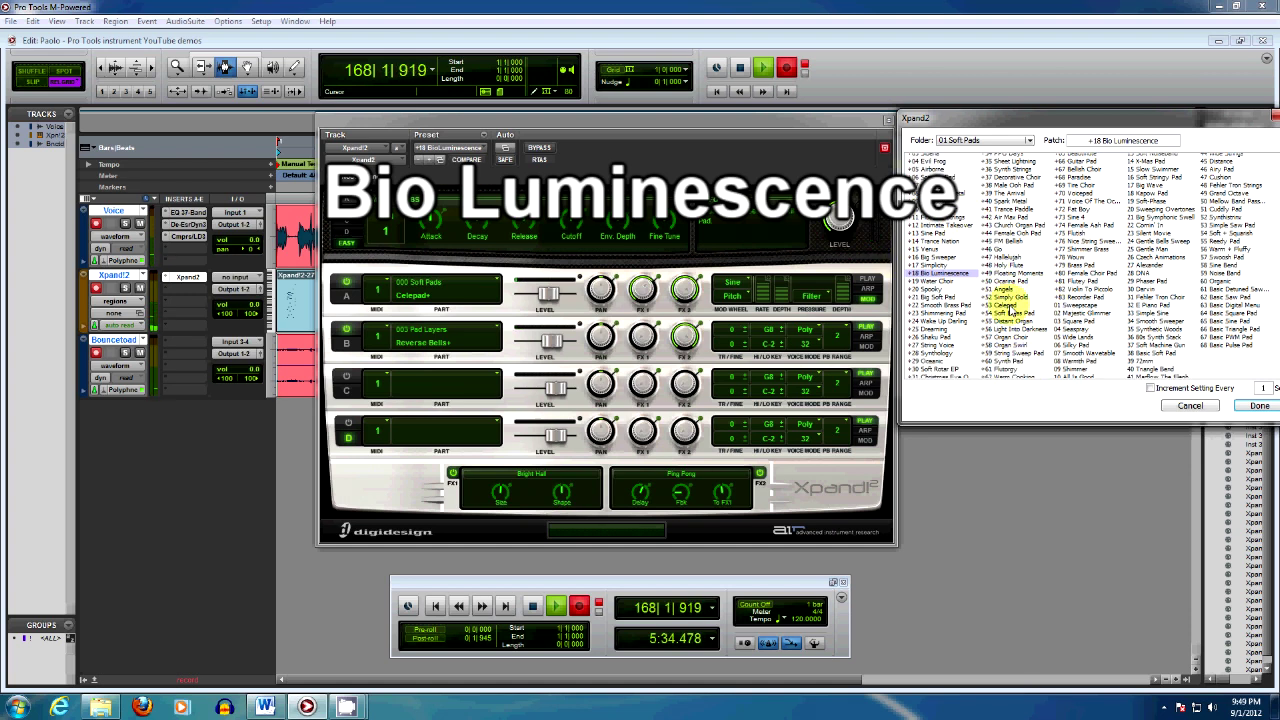
{"action": "left_click", "coordinate": [958, 376]}
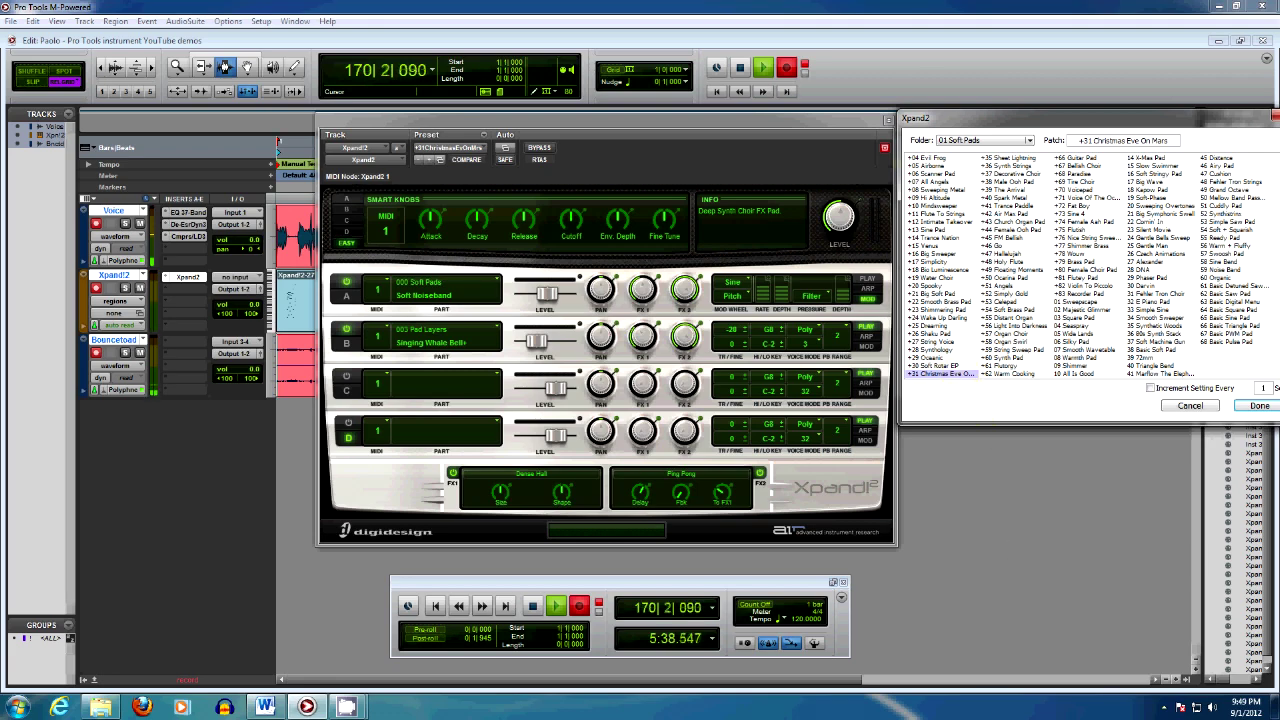
{"action": "mouse_move", "coordinate": [1276, 707]}
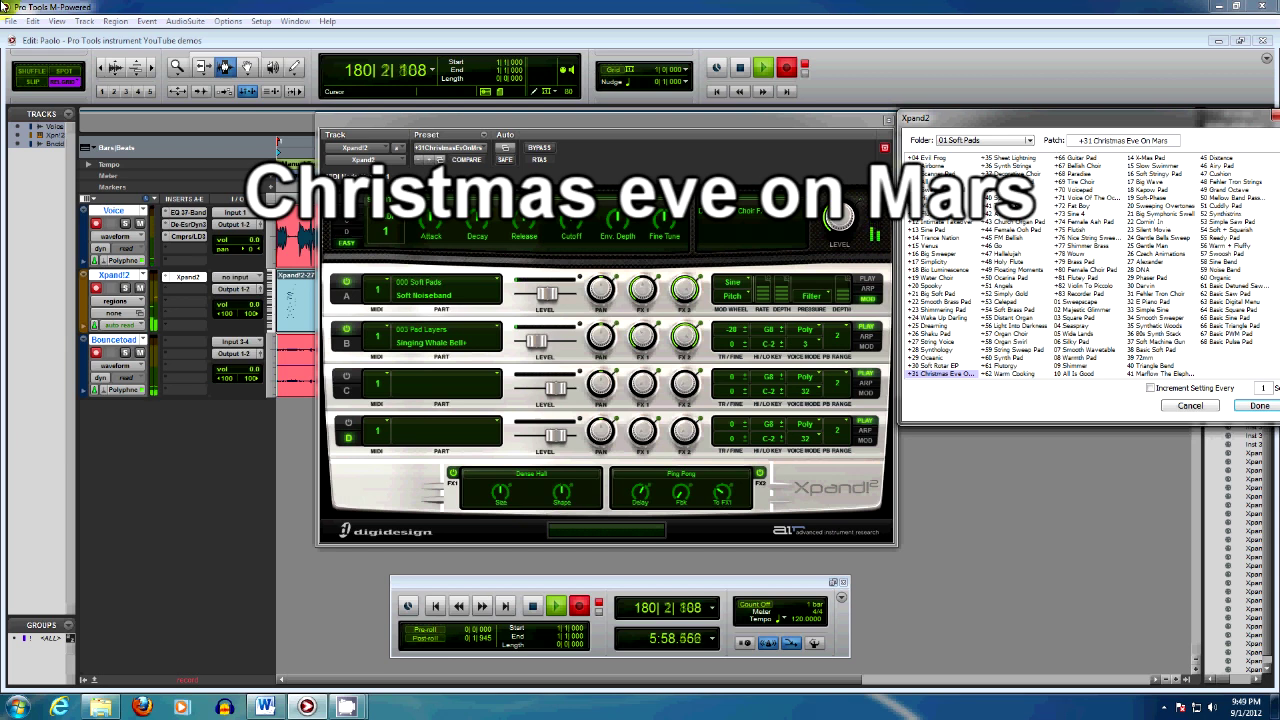
Audition +55 Distant Organ, +69 Tire Choir and +83 Recorder Pad, then load 12 Singing Pad.
{"action": "left_click", "coordinate": [1020, 317]}
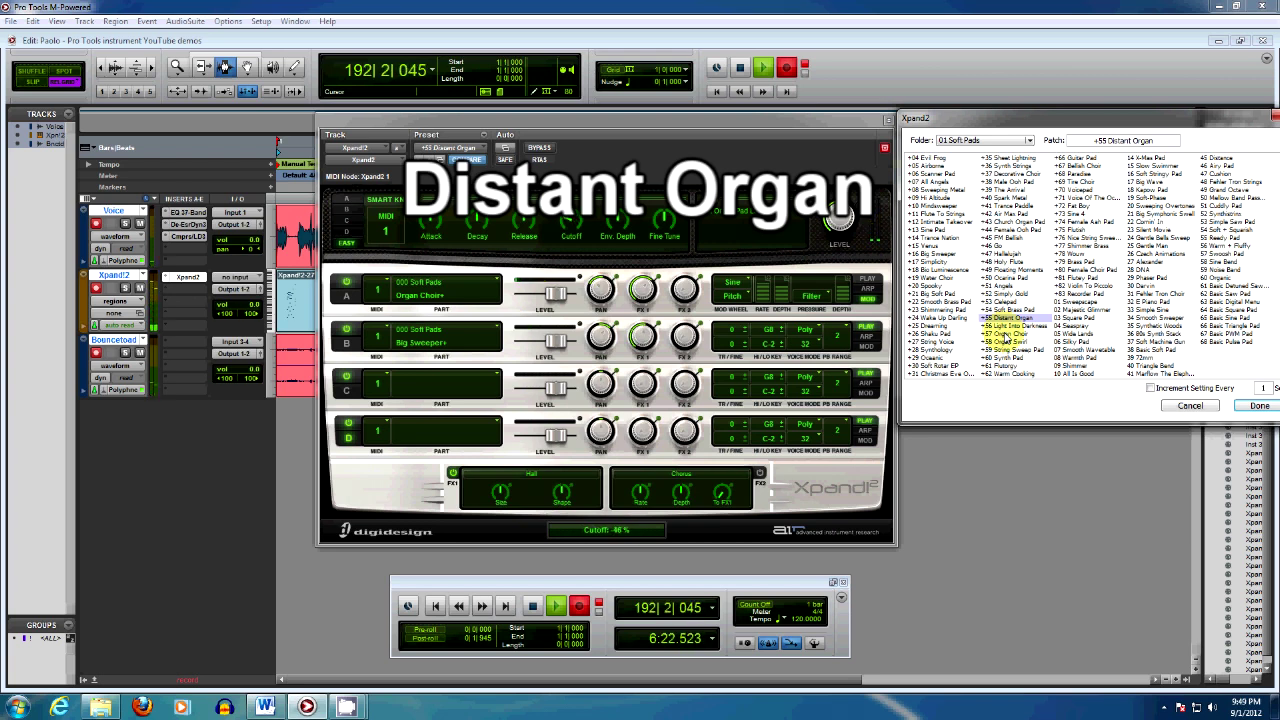
{"action": "left_click", "coordinate": [1076, 182]}
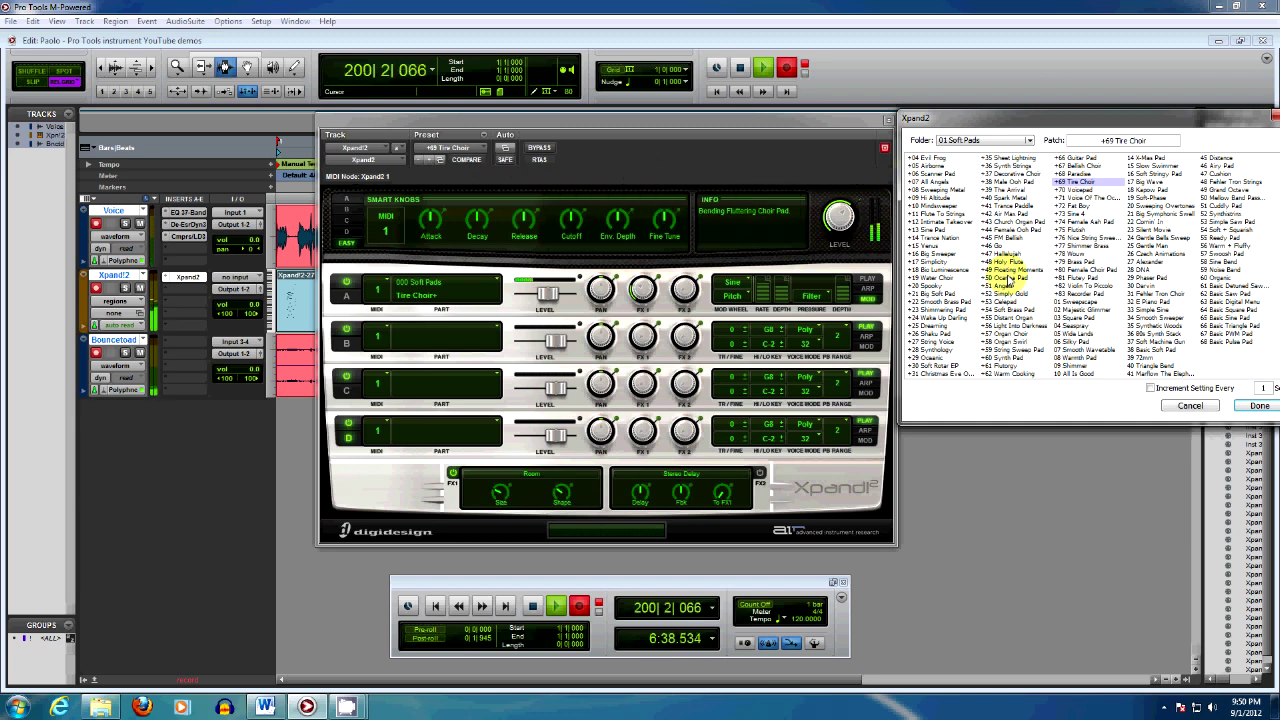
{"action": "left_click", "coordinate": [1078, 295]}
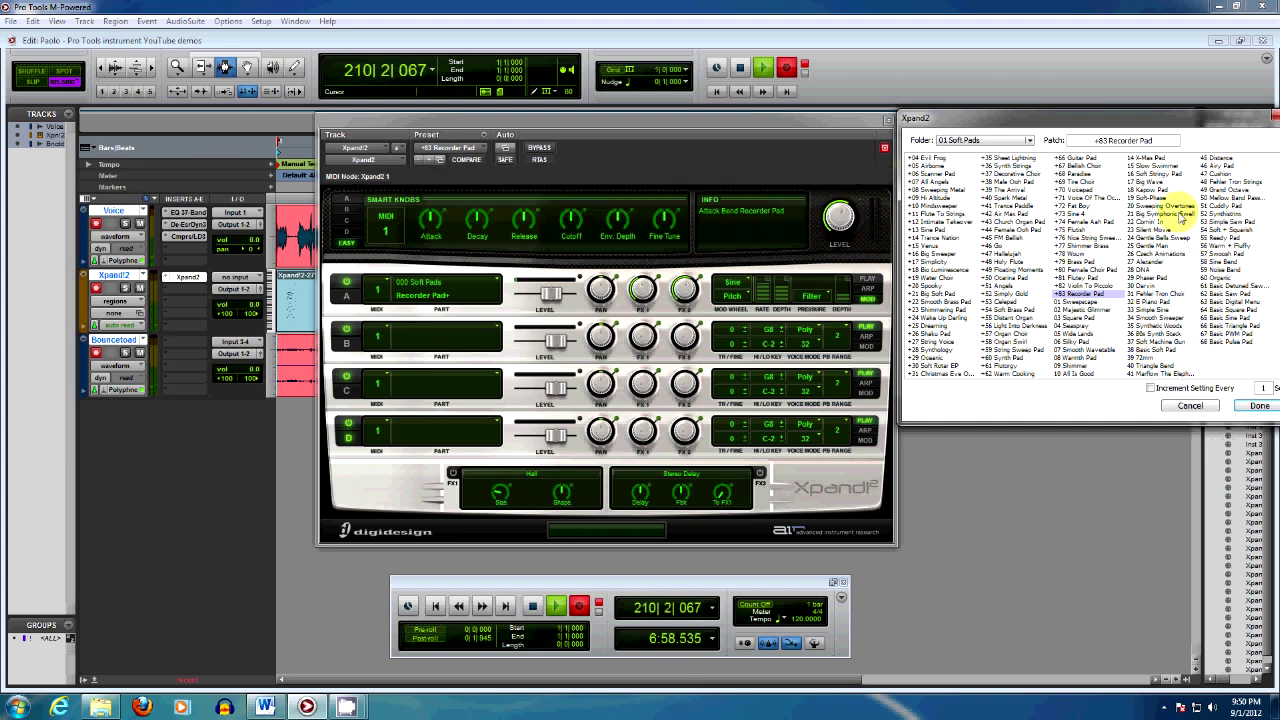
{"action": "scroll", "coordinate": [1170, 210], "scroll_direction": "up", "scroll_amount": 1}
{"action": "left_click", "coordinate": [1150, 165]}
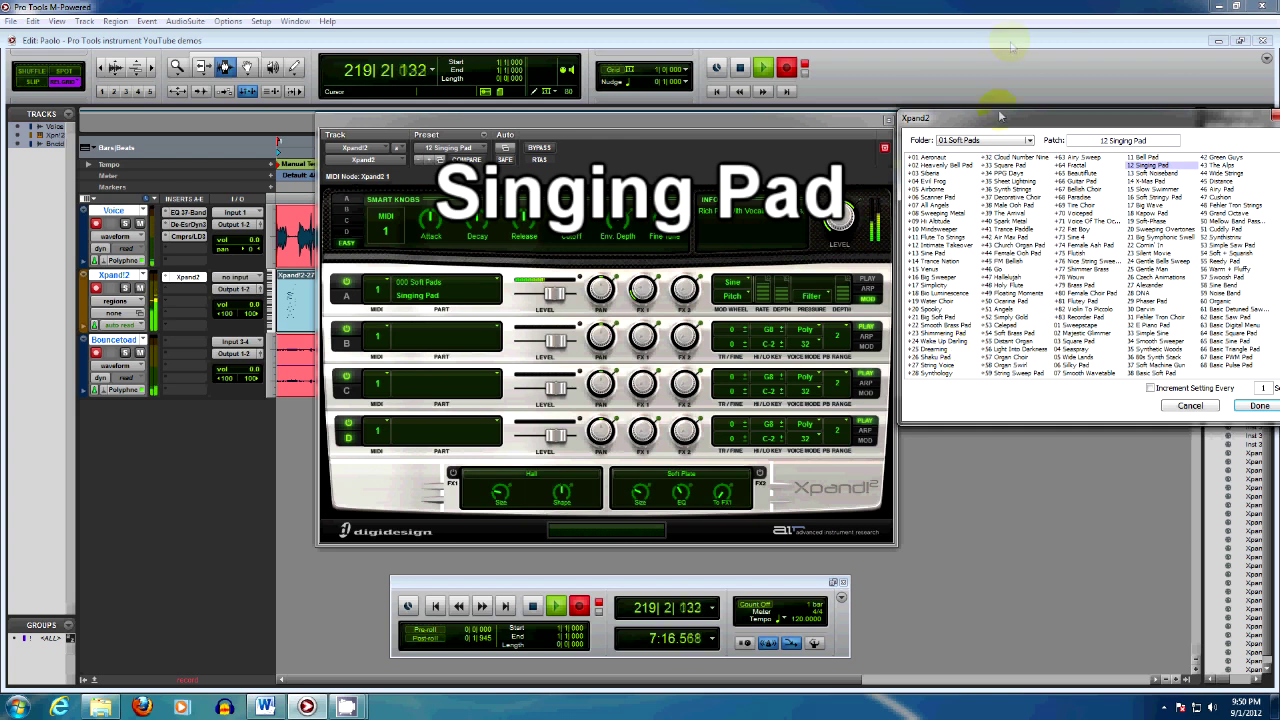
Audition 28 DNA and 35 Synthetic Woods, then load 50 Mellow Band Pass Pad.
{"action": "left_click", "coordinate": [1148, 292]}
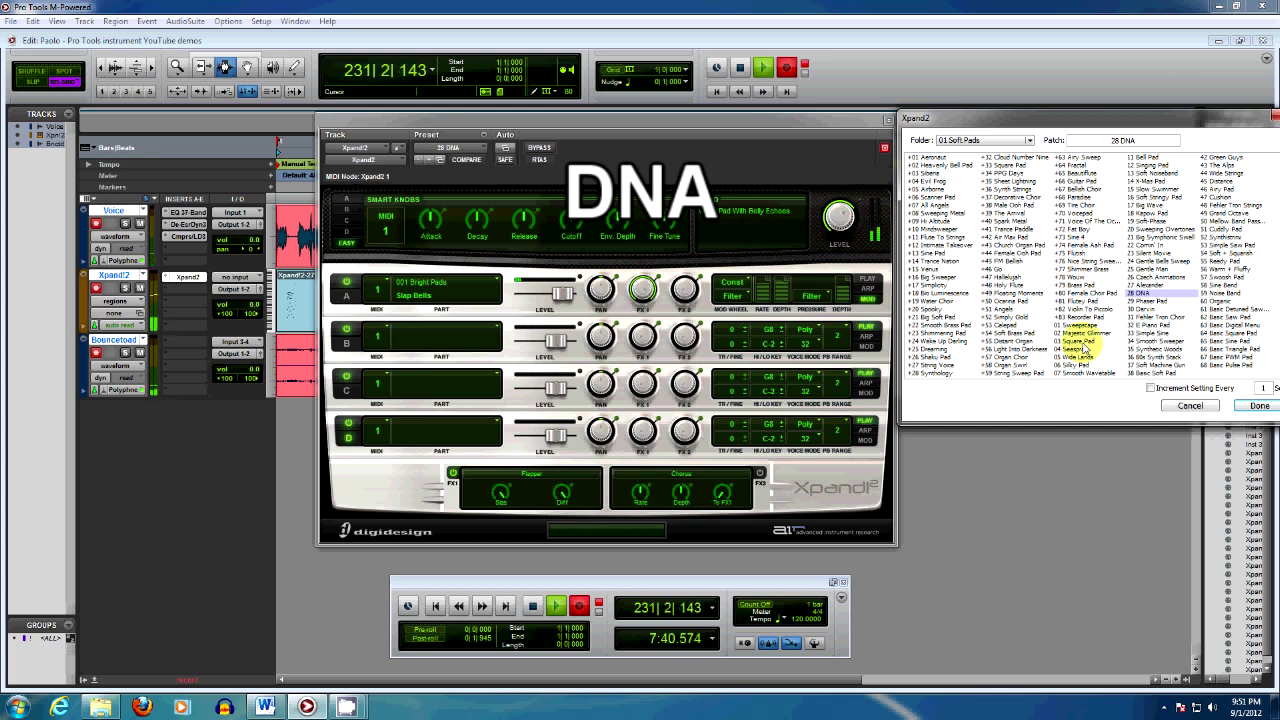
{"action": "left_click", "coordinate": [1155, 349]}
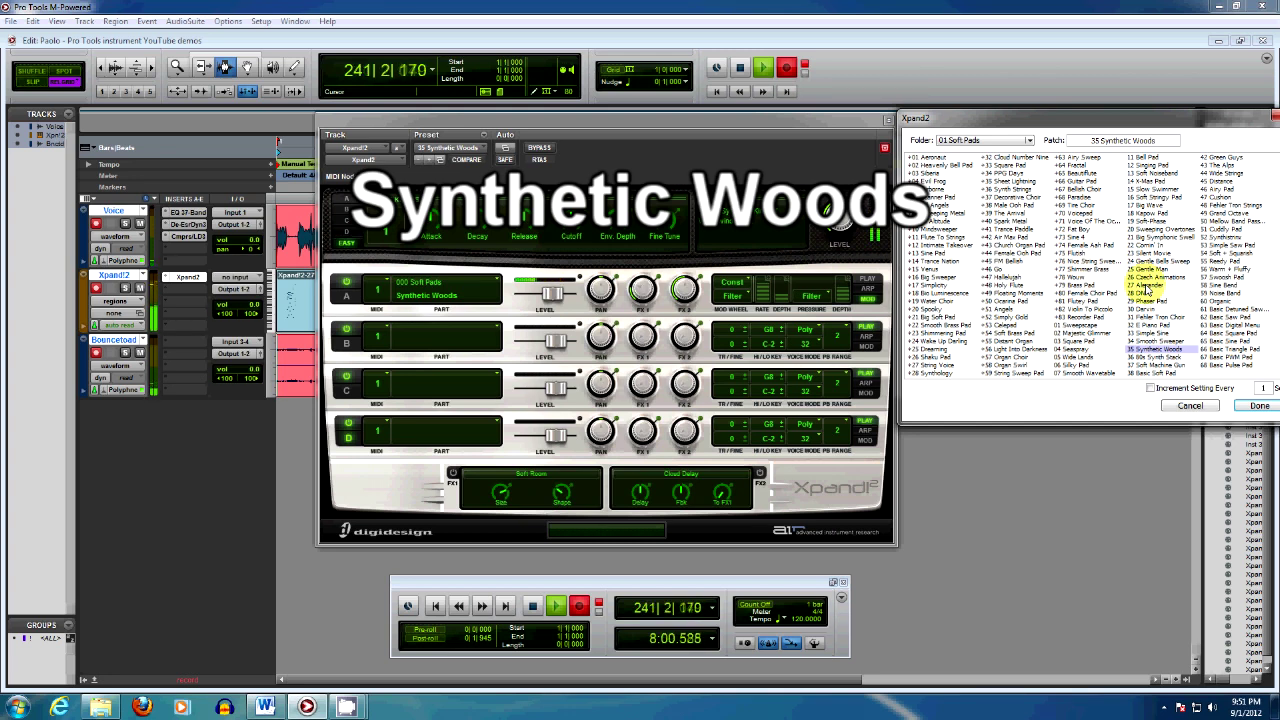
{"action": "scroll", "coordinate": [1147, 290], "scroll_direction": "down", "scroll_amount": 1}
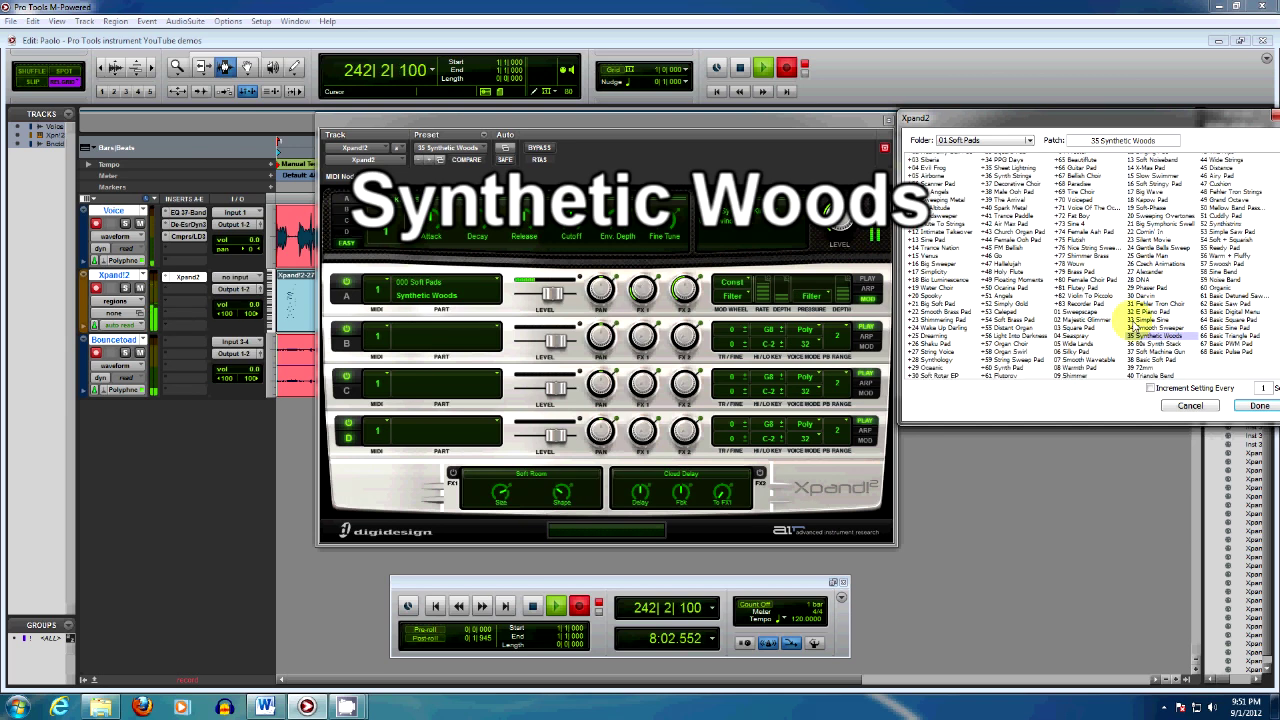
{"action": "left_click", "coordinate": [1232, 197]}
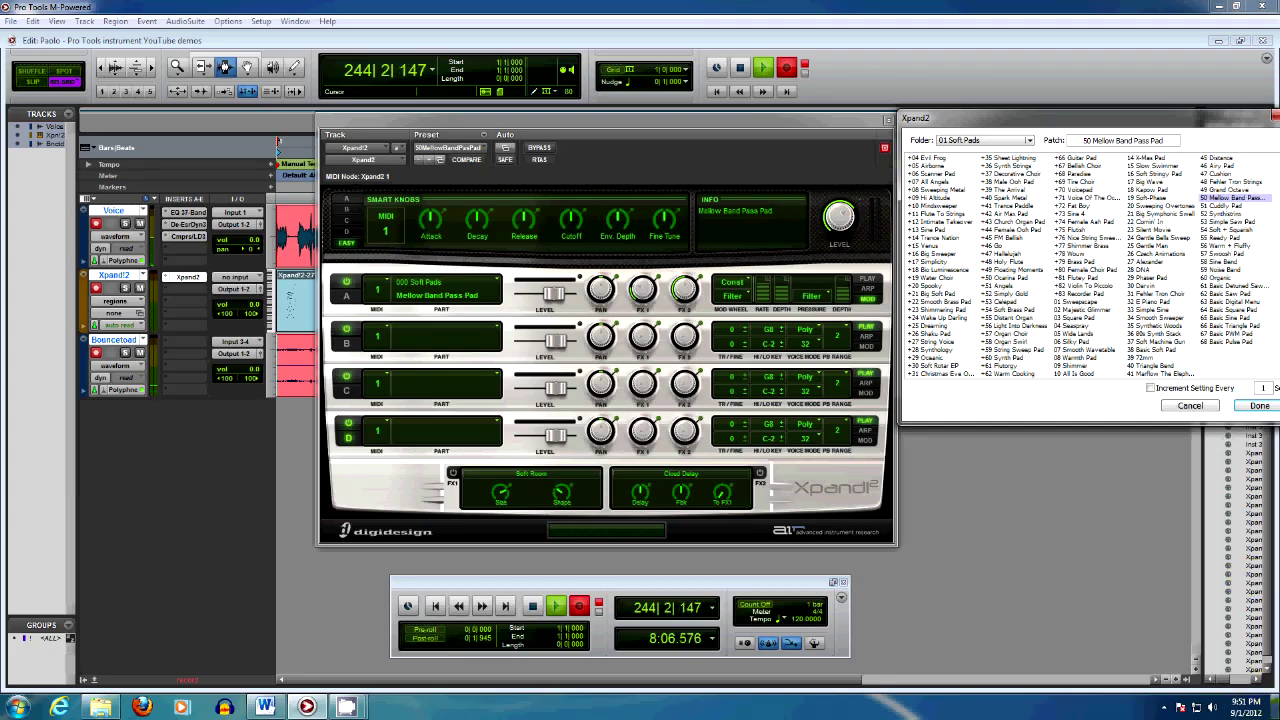
{"action": "mouse_move", "coordinate": [1275, 706]}
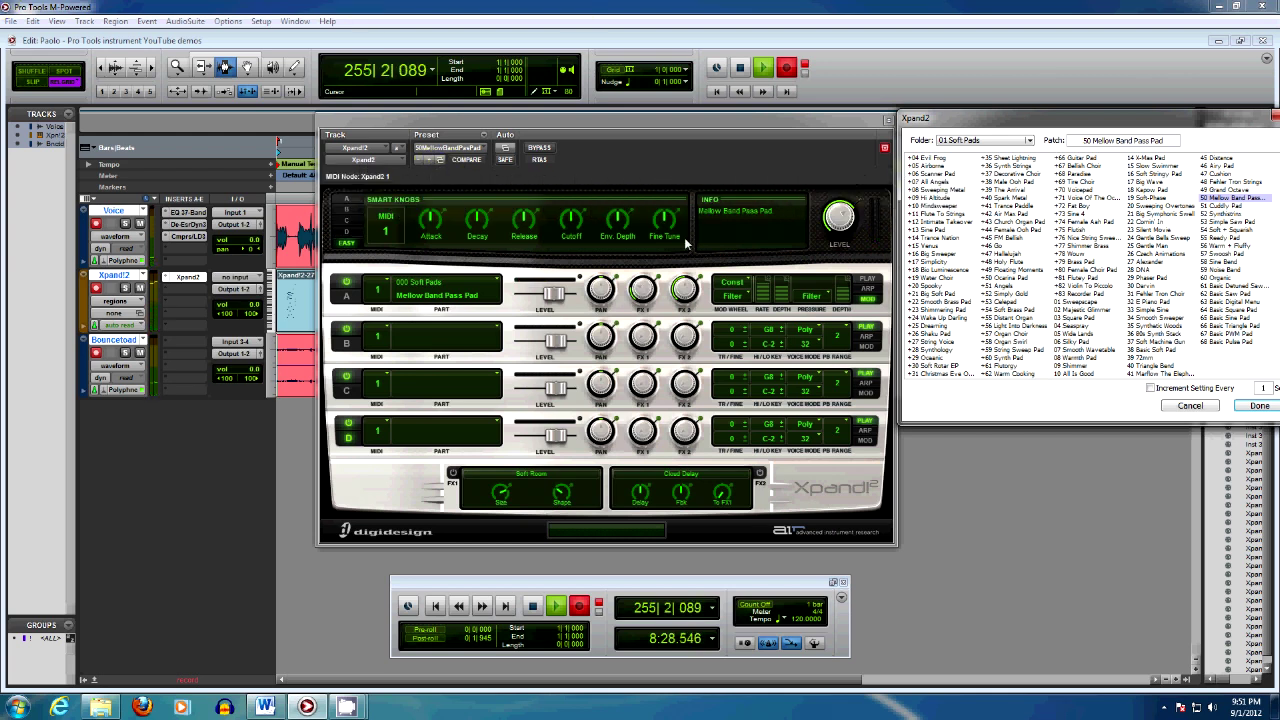
Try the 57 Swoosh Pad patch, then switch to 67 Basic PWM Pad.
{"action": "left_click", "coordinate": [1224, 254]}
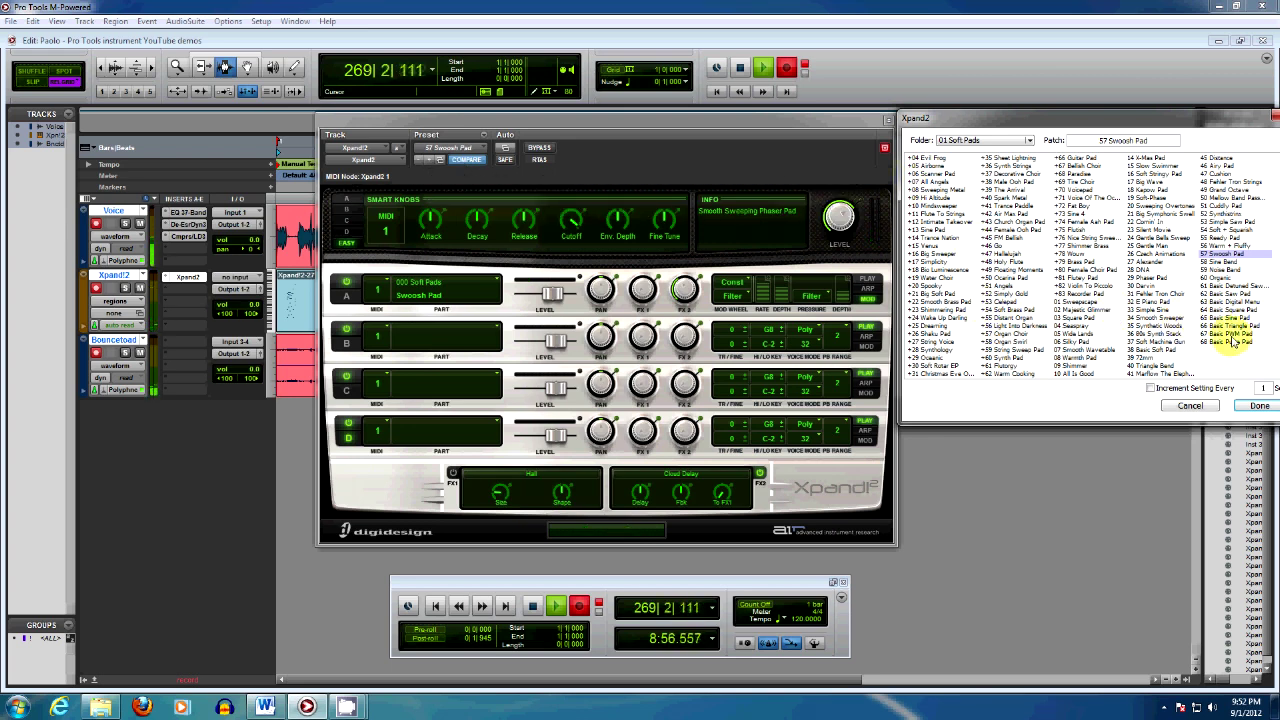
{"action": "left_click", "coordinate": [1232, 336]}
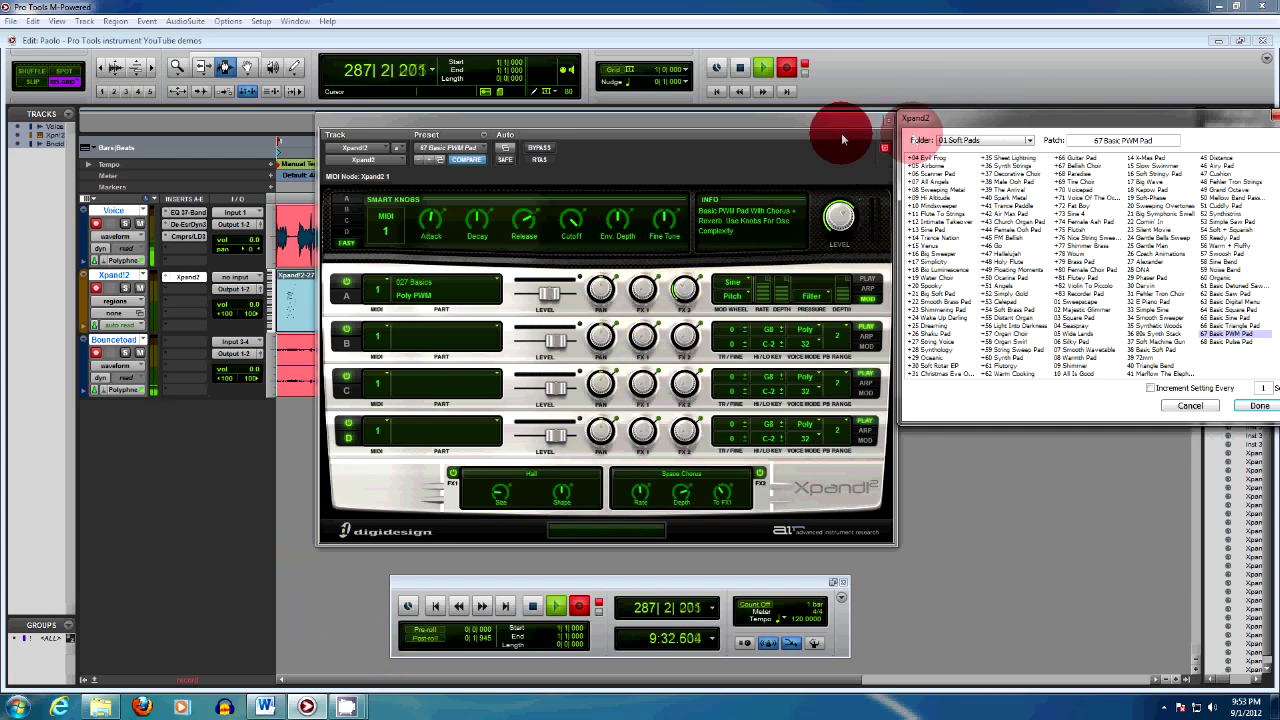
Close the patch browser and show the 02 Bright Pads bank in the Preset menu.
{"action": "left_click", "coordinate": [1190, 406]}
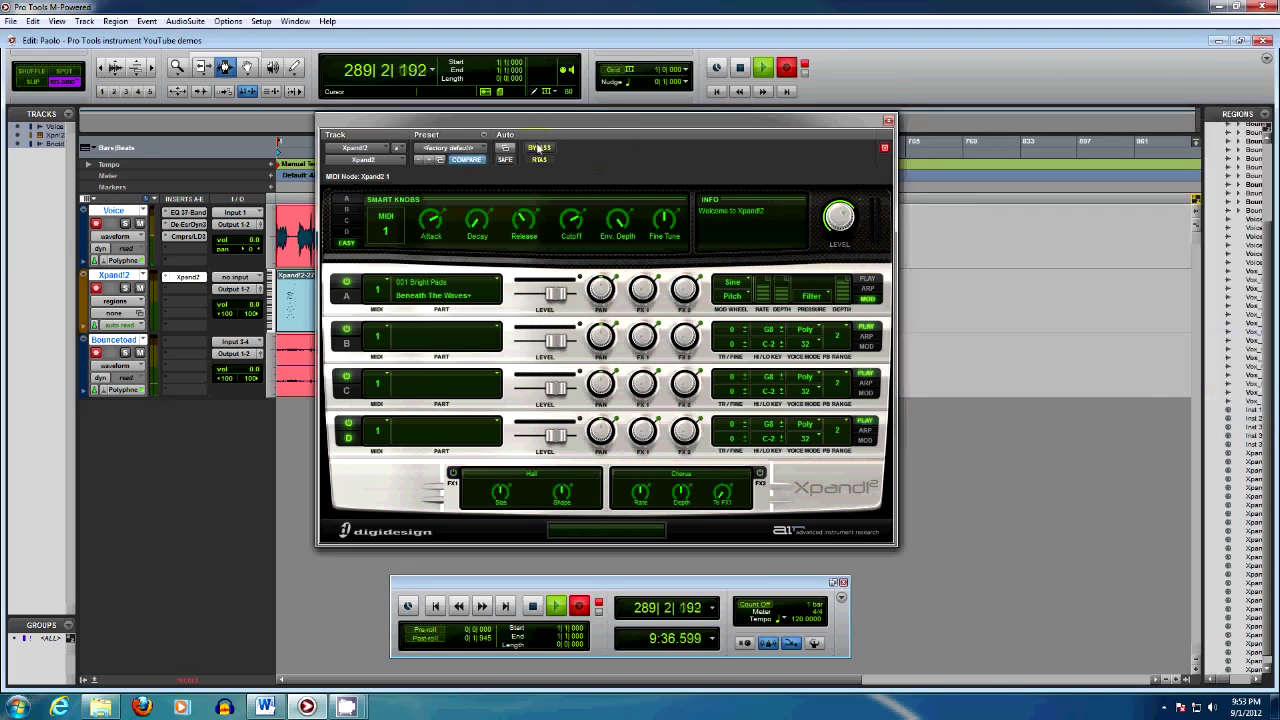
{"action": "left_click", "coordinate": [446, 149]}
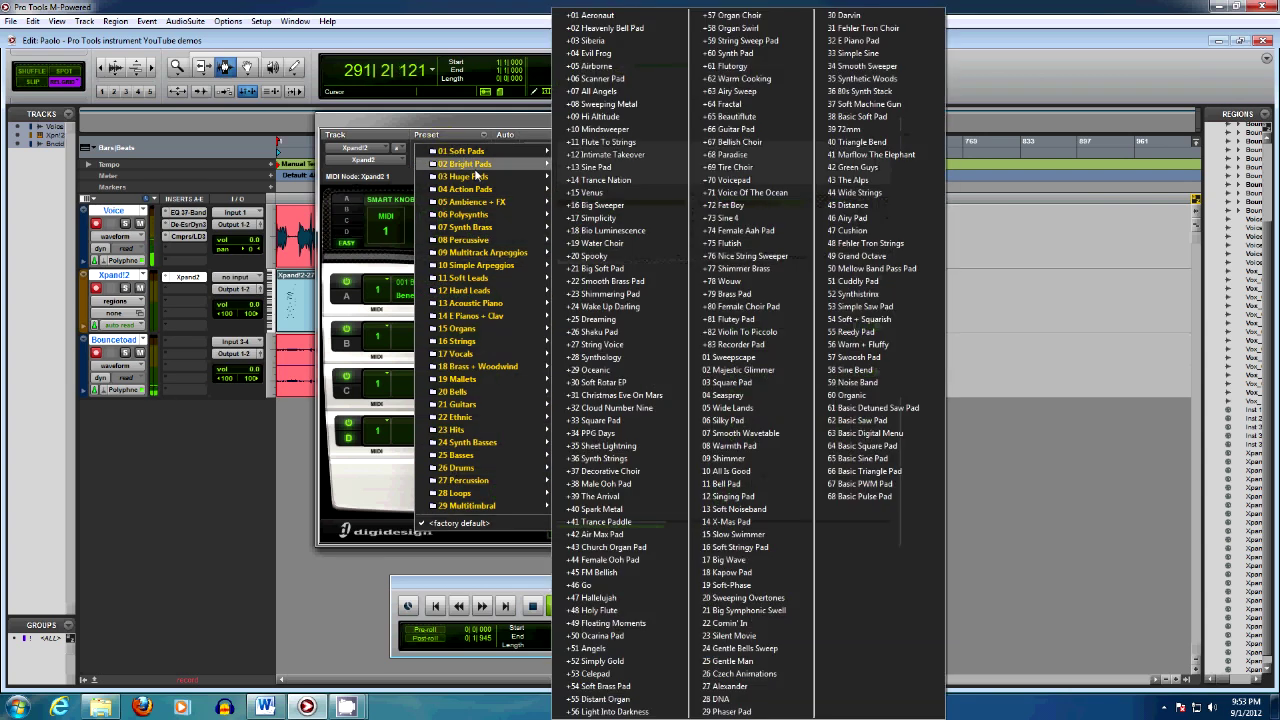
{"action": "mouse_move", "coordinate": [470, 164]}
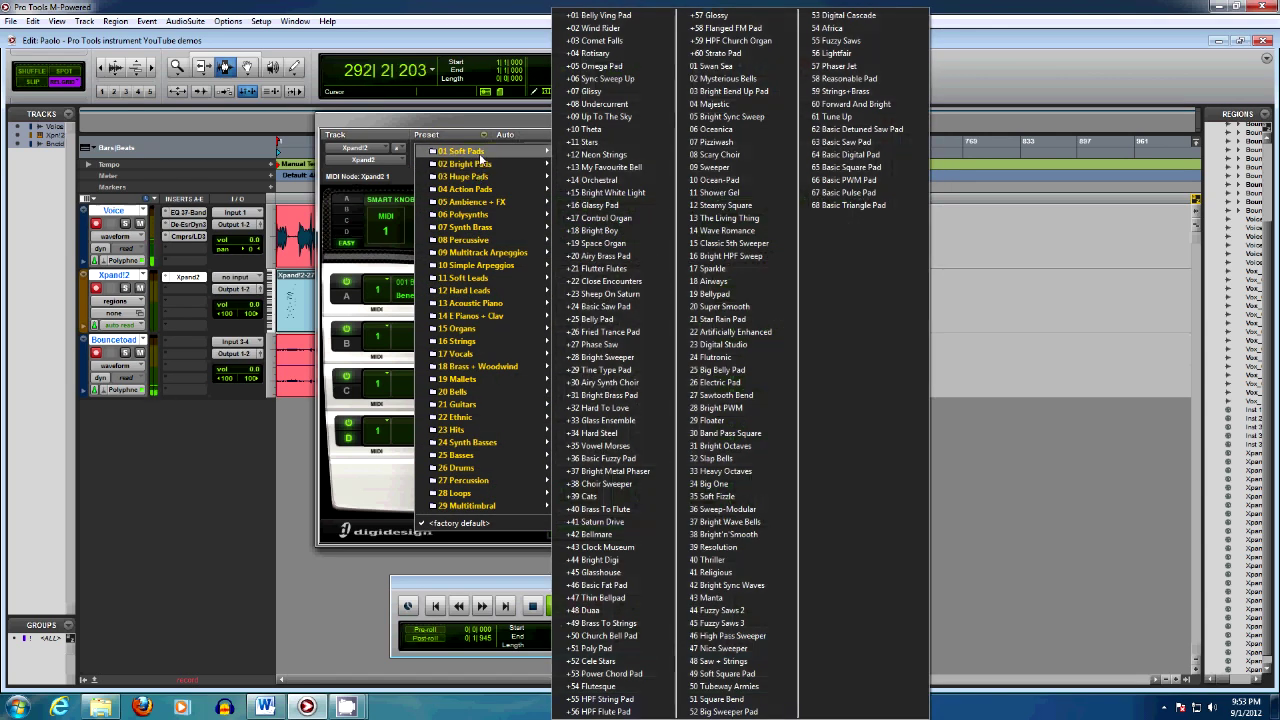